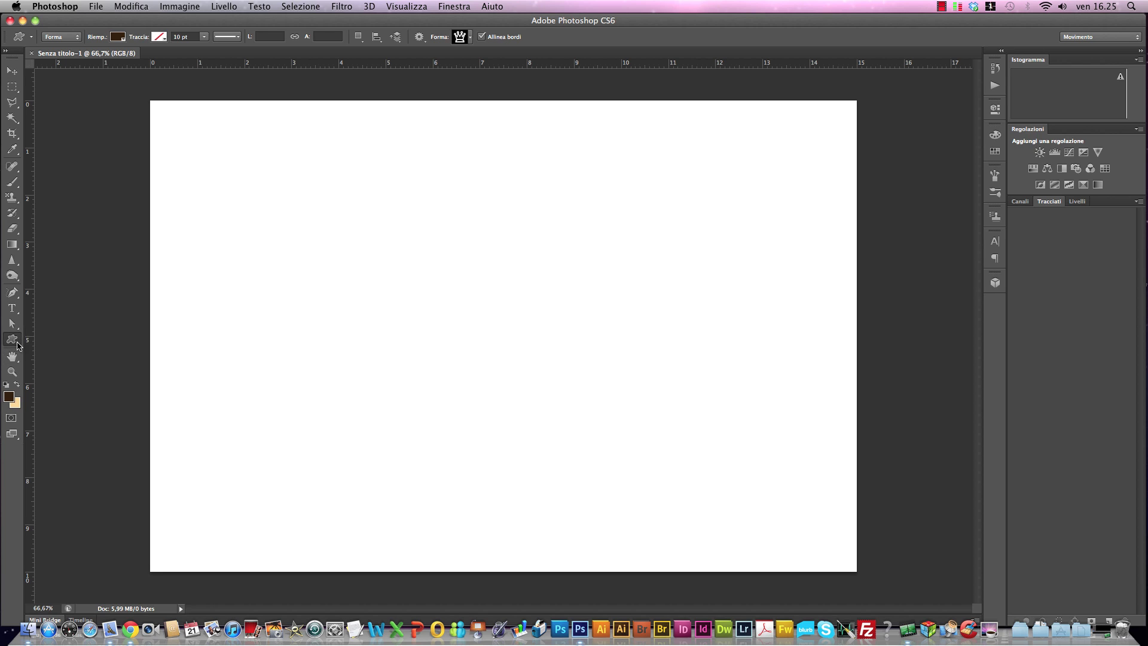
Select the Custom Shape tool after briefly trying the Rectangle tool
right_click(13, 341)
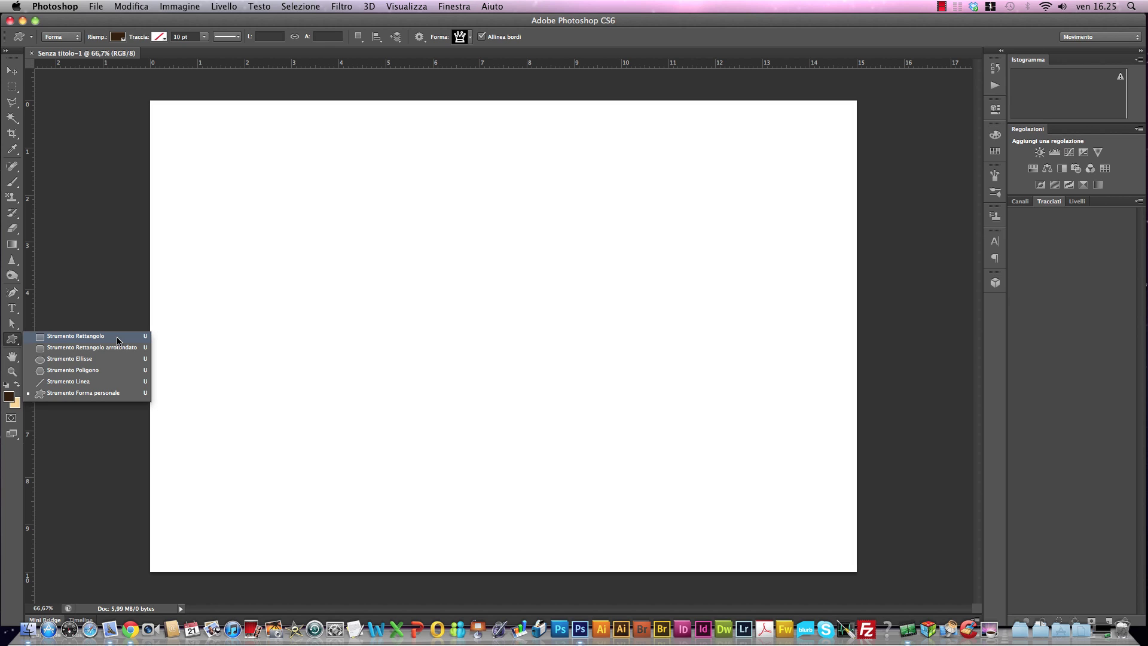
click(118, 341)
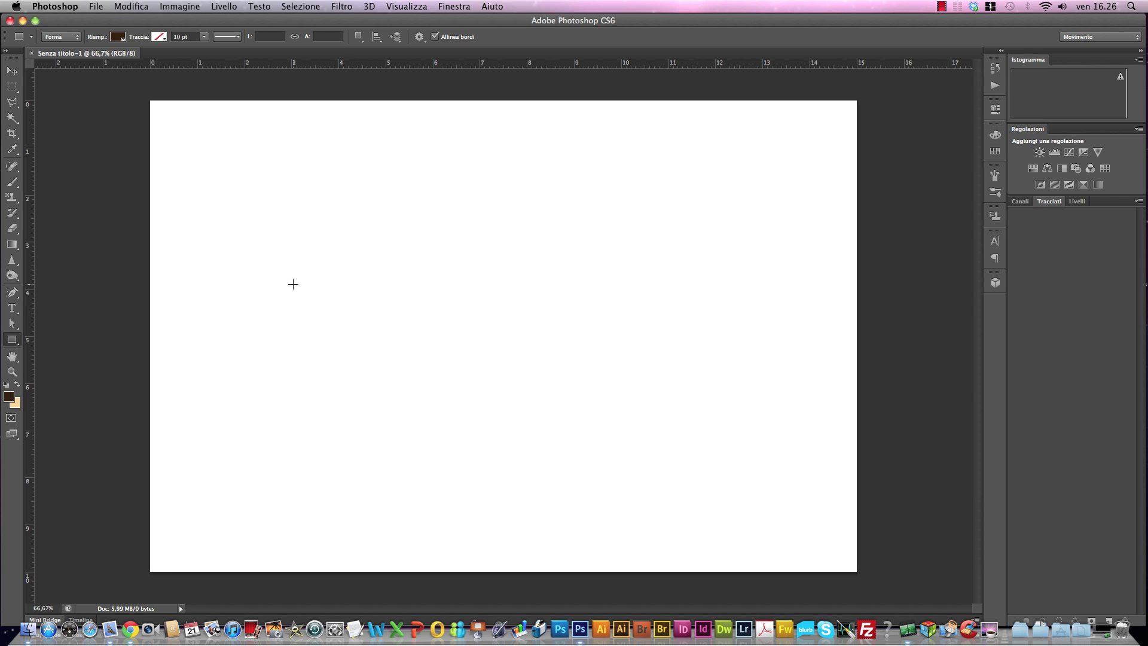
click(11, 345)
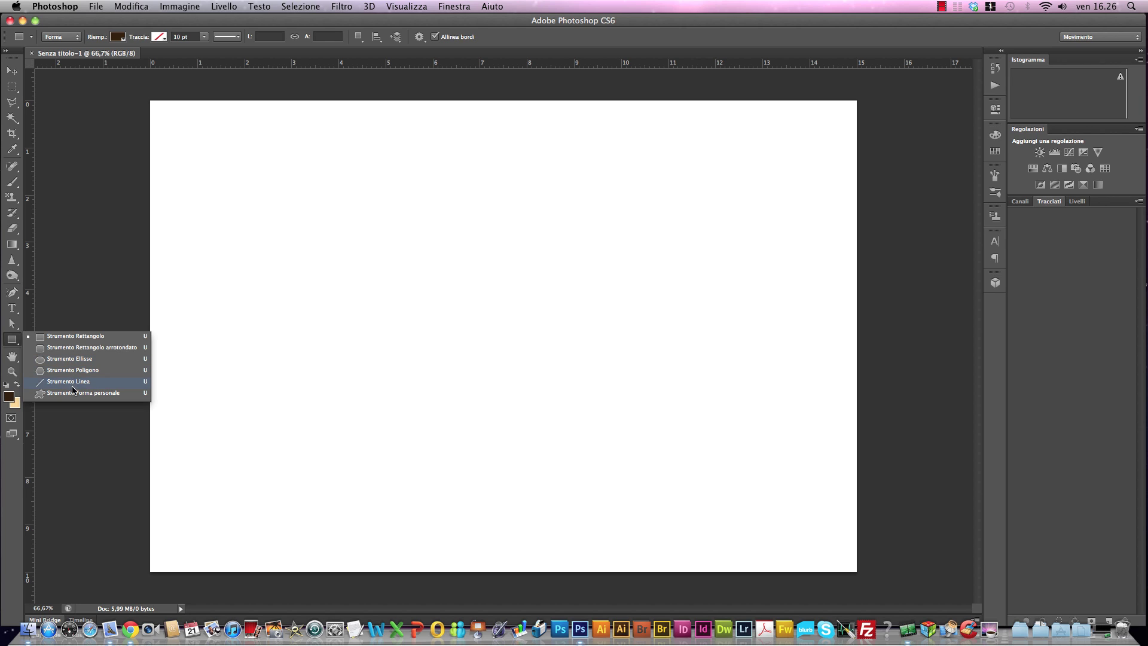
click(75, 393)
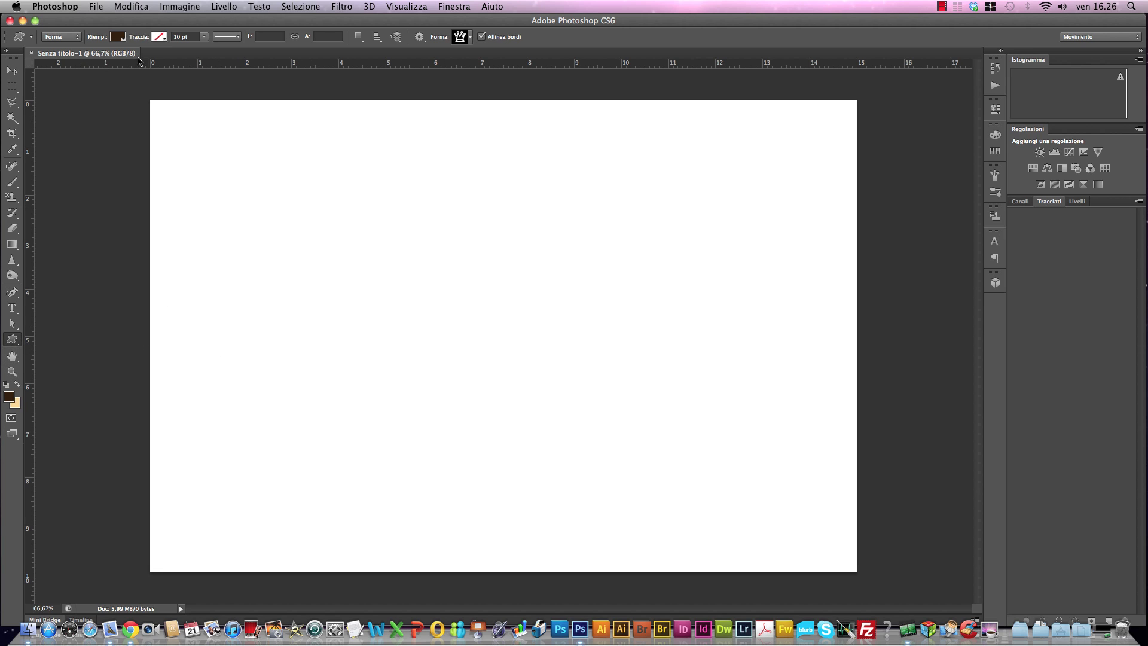
Browse the Forma shape picker to the crown shapes, leaving the crown selected
click(469, 43)
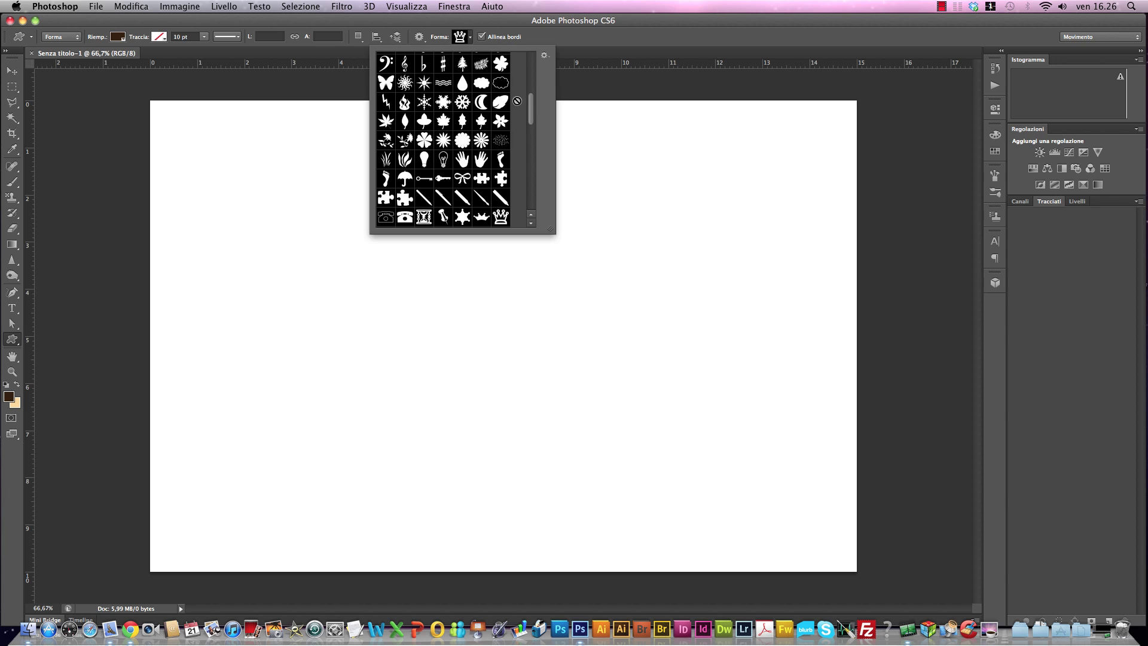
mouse_move(530, 105)
mouse_down()
mouse_move(532, 64)
mouse_move(529, 198)
mouse_move(530, 74)
mouse_up()
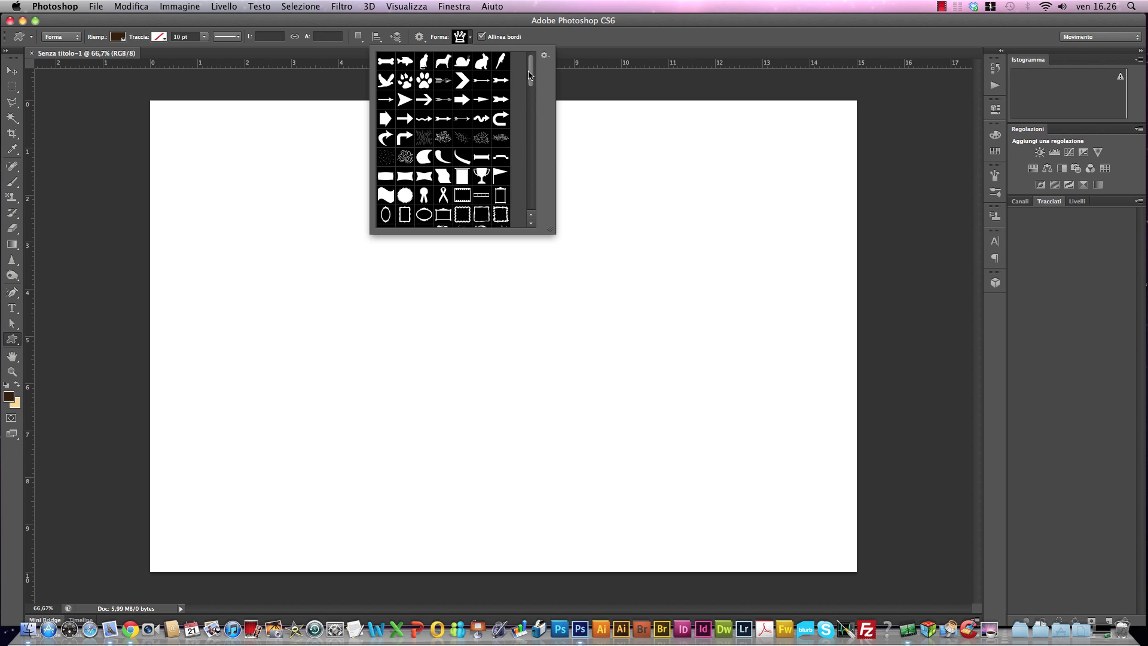
drag(529, 75, 532, 110)
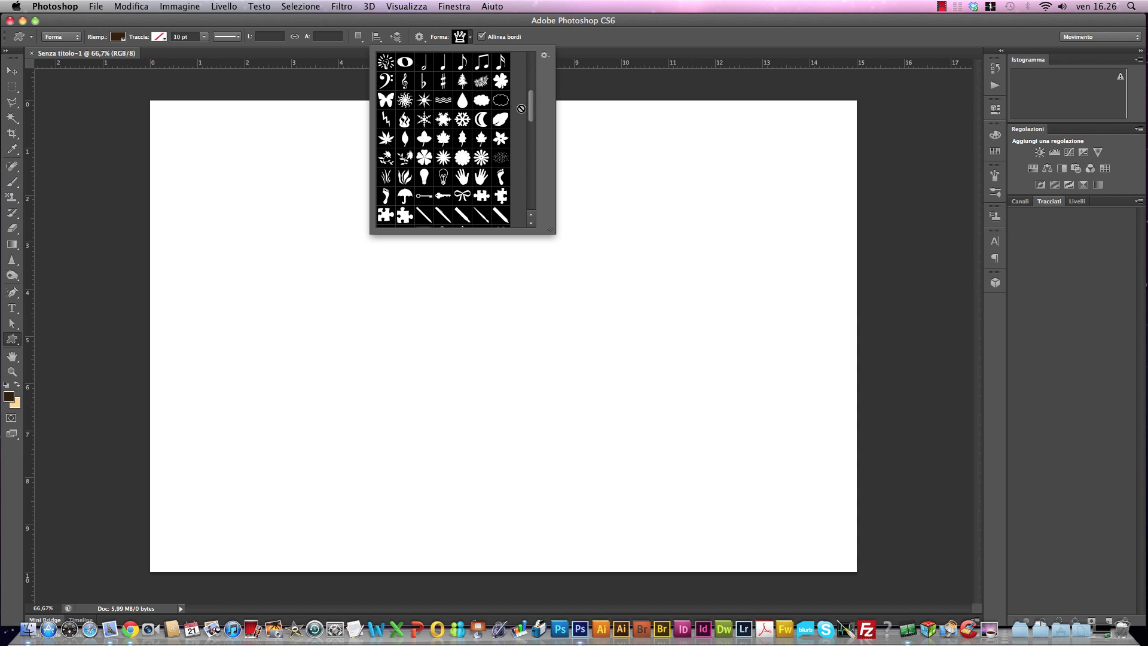
scroll(529, 114, down, 5)
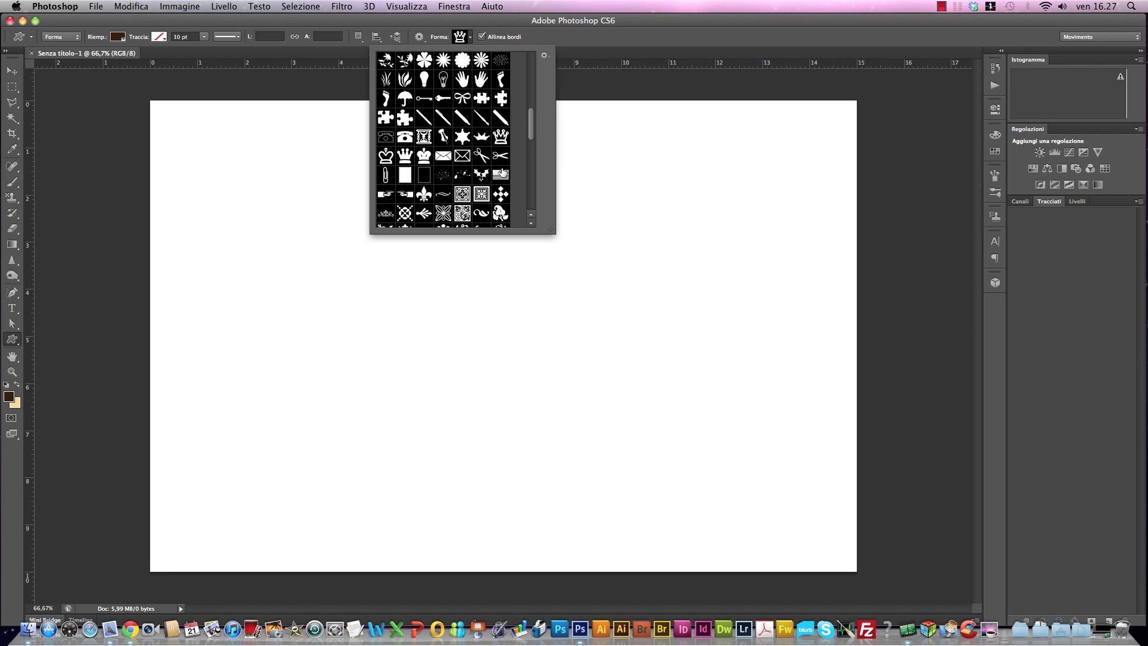
click(461, 39)
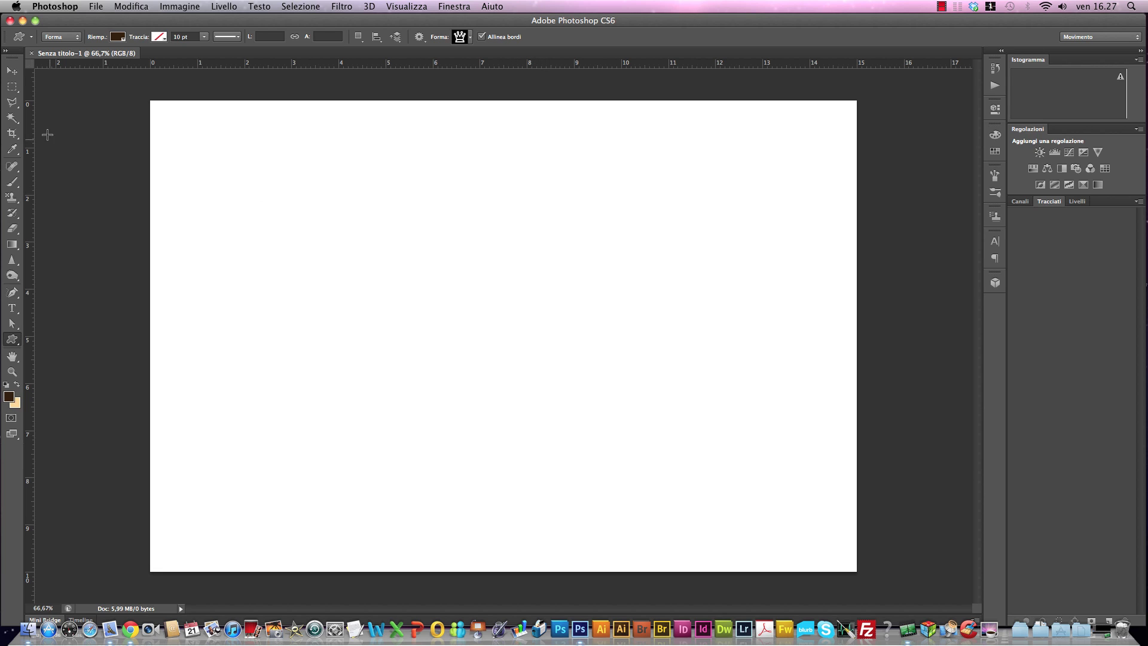
click(76, 37)
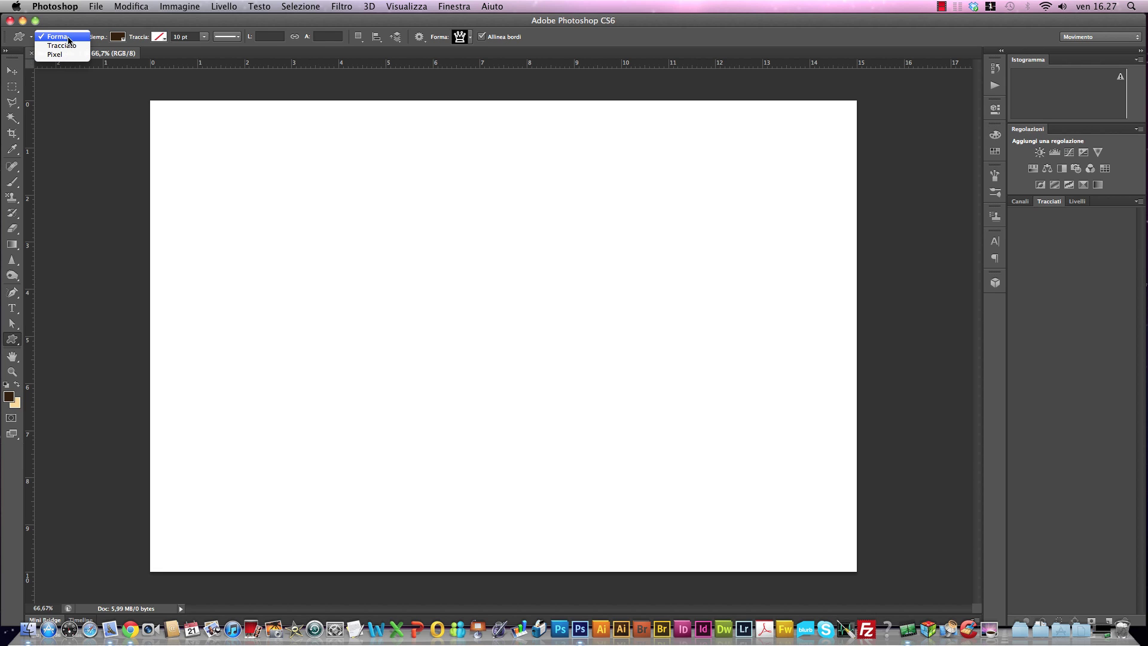
click(69, 37)
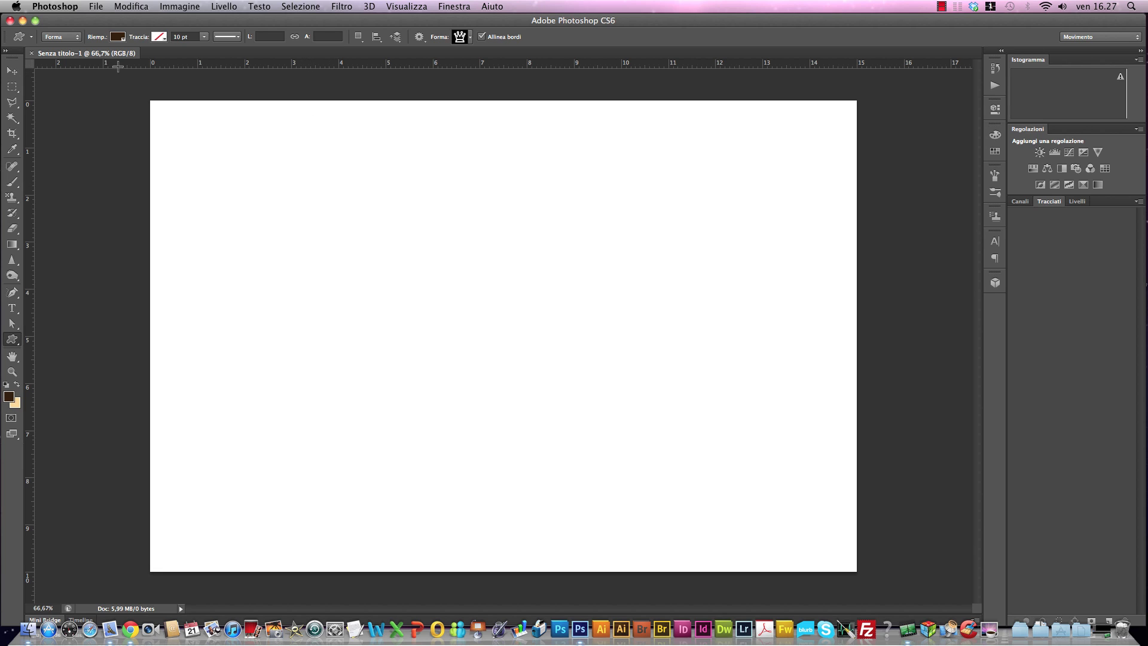
click(118, 38)
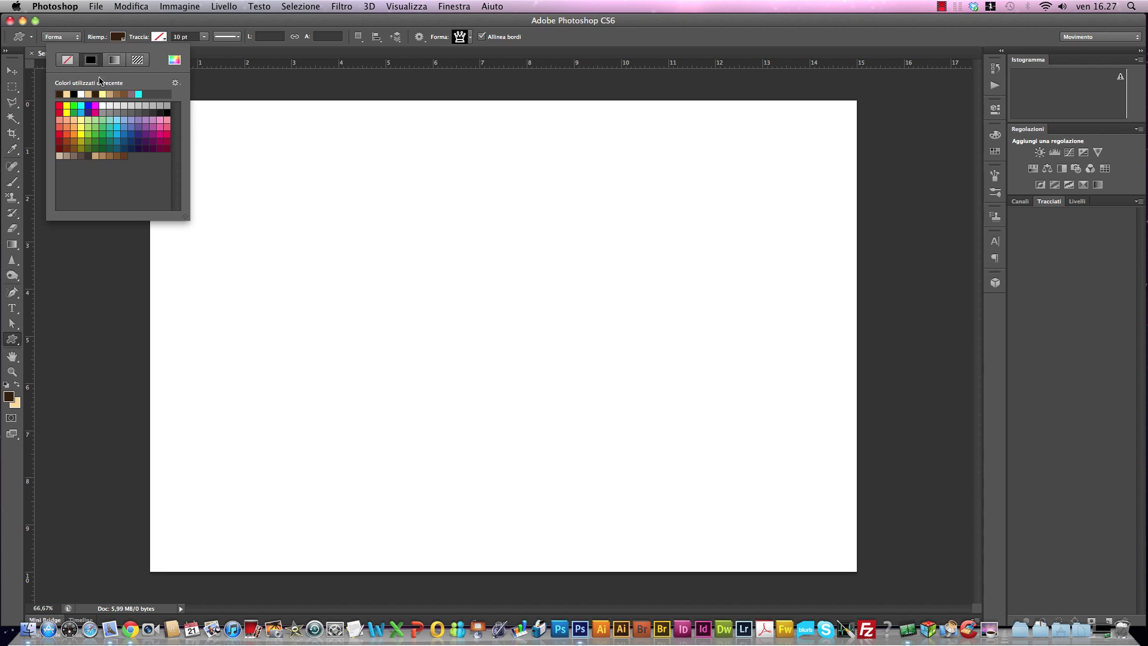
click(68, 60)
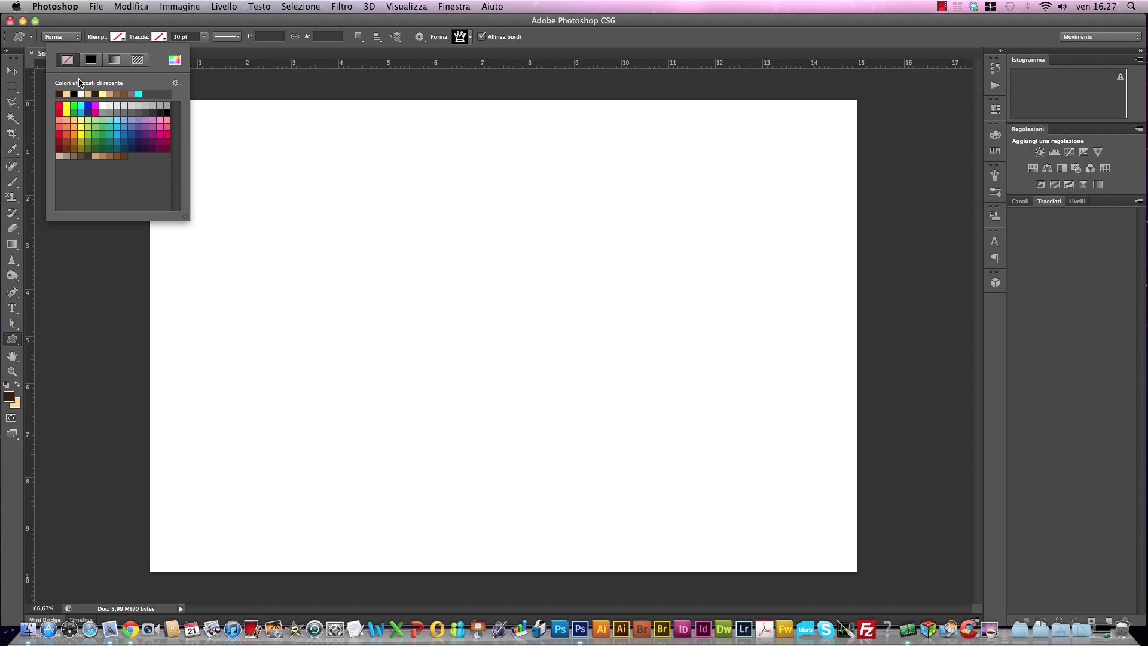
click(91, 59)
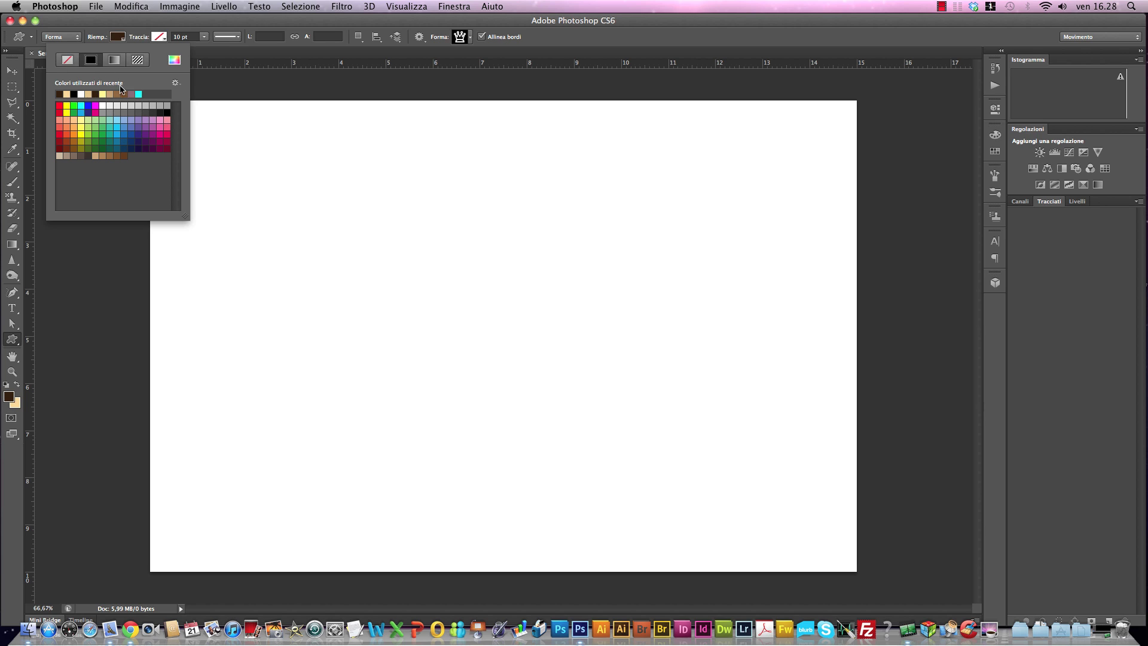
click(108, 62)
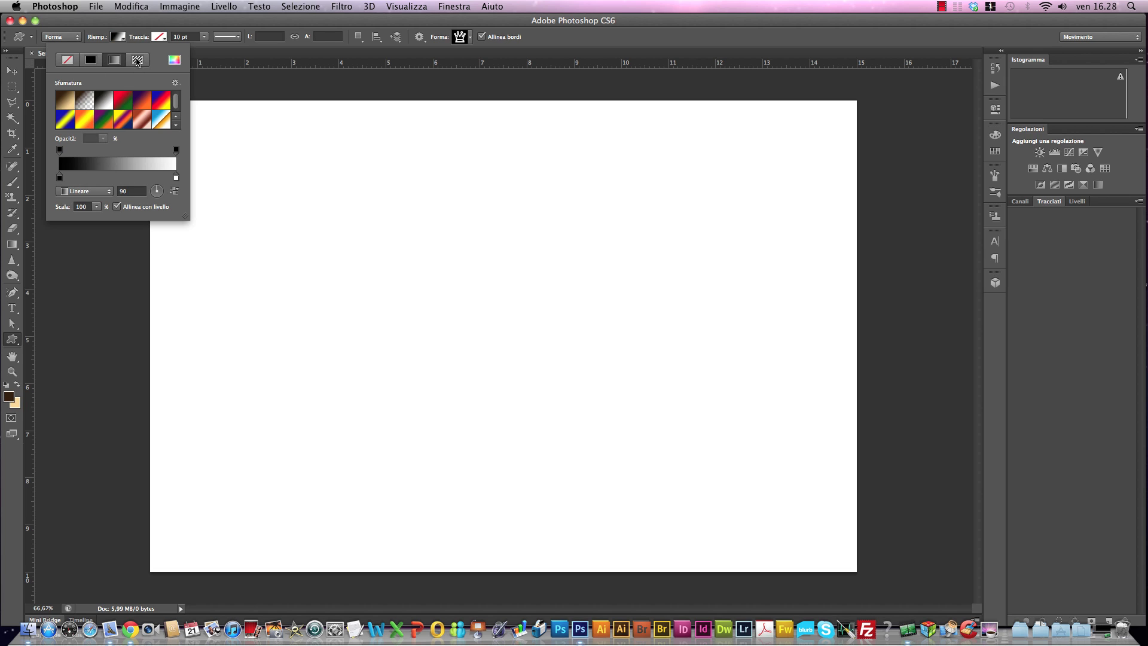
click(137, 60)
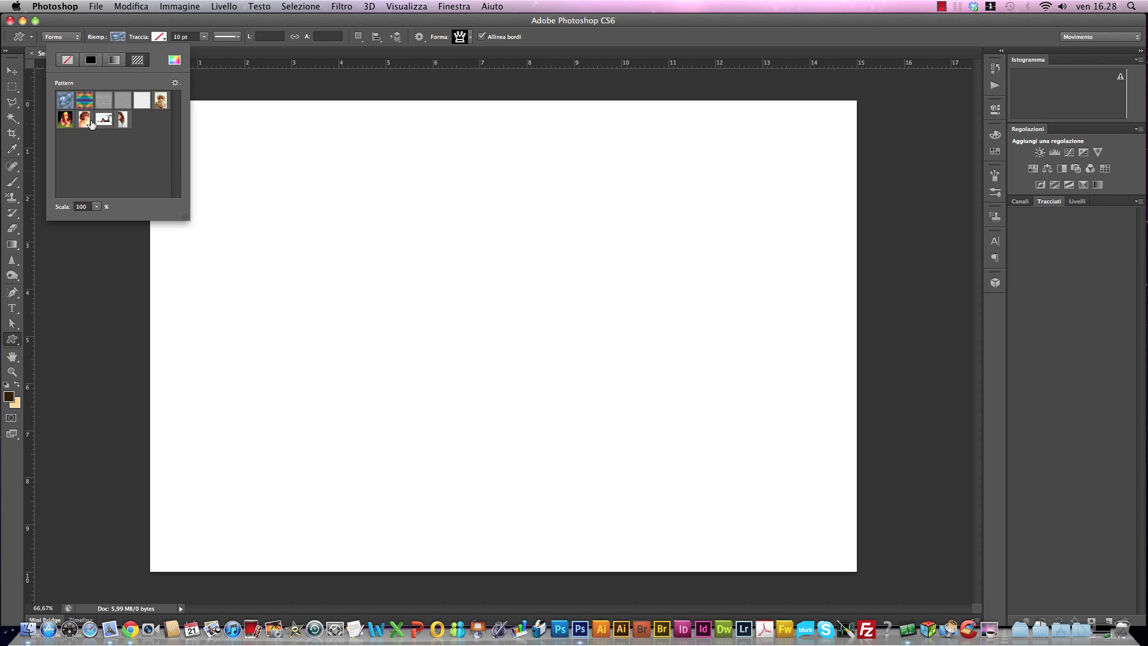
click(174, 59)
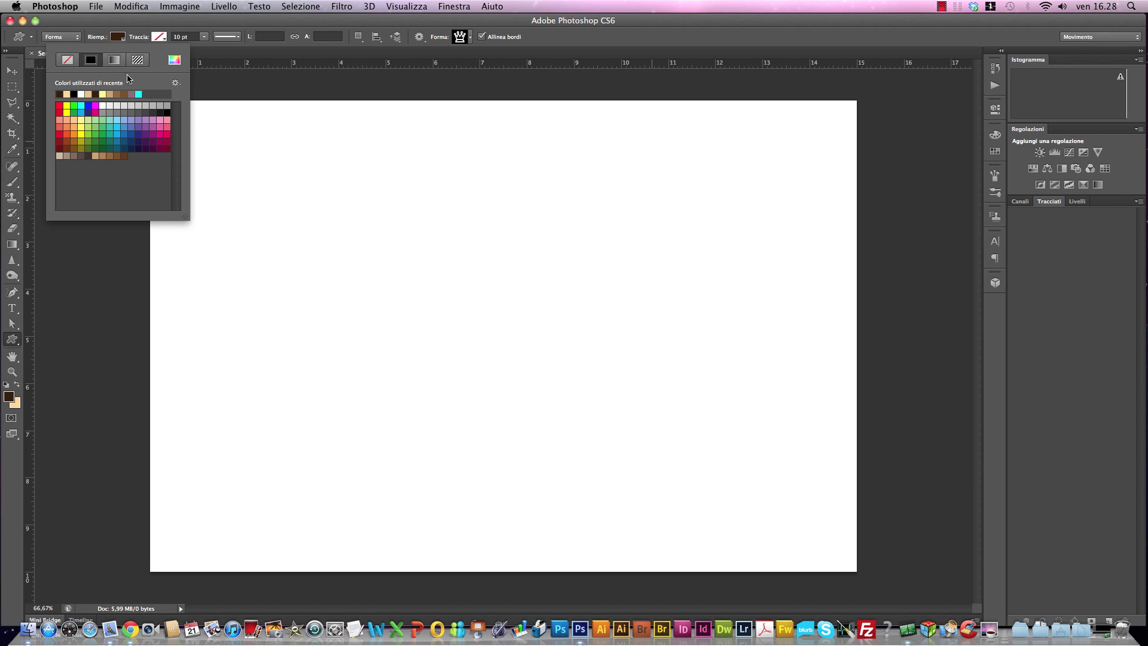
click(119, 40)
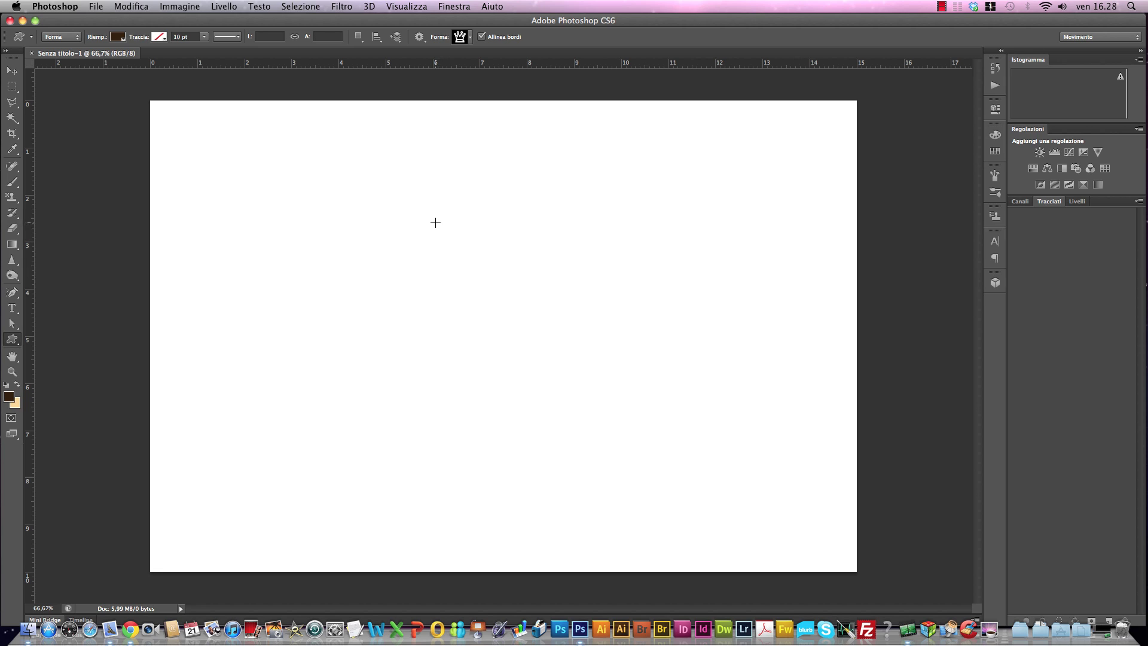
Fill the canvas dark brown, then draw a crown and nudge it to the top centre
key(alt+BackSpace)
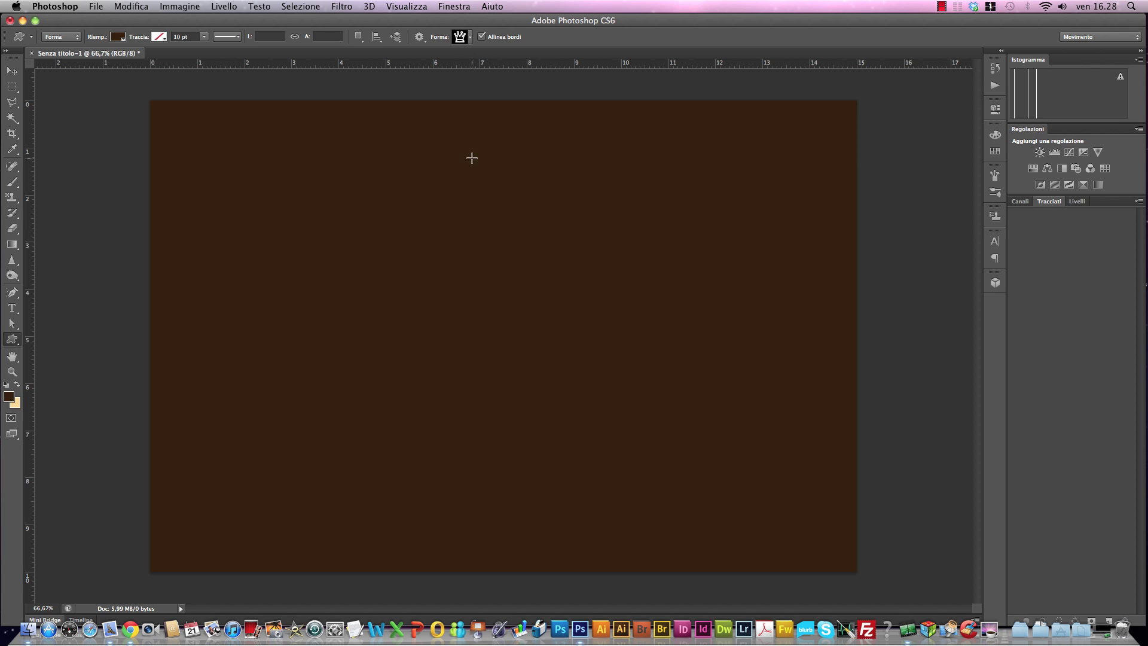
drag(441, 140, 572, 300)
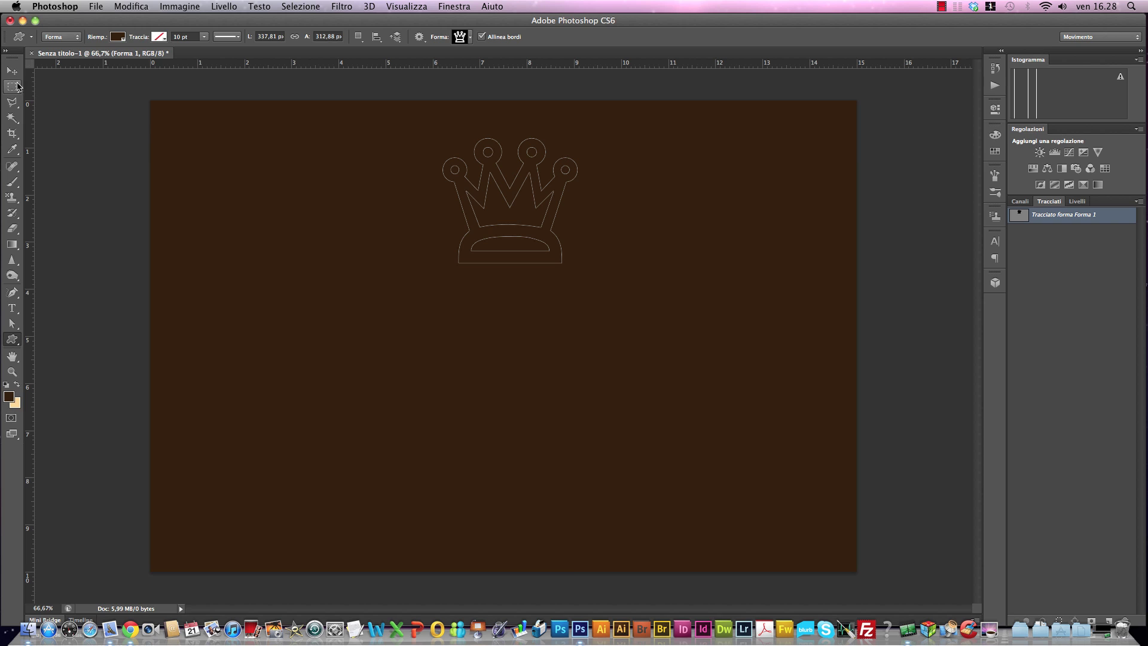
click(12, 70)
mouse_move(486, 203)
mouse_down()
mouse_move(479, 186)
mouse_move(482, 199)
mouse_up()
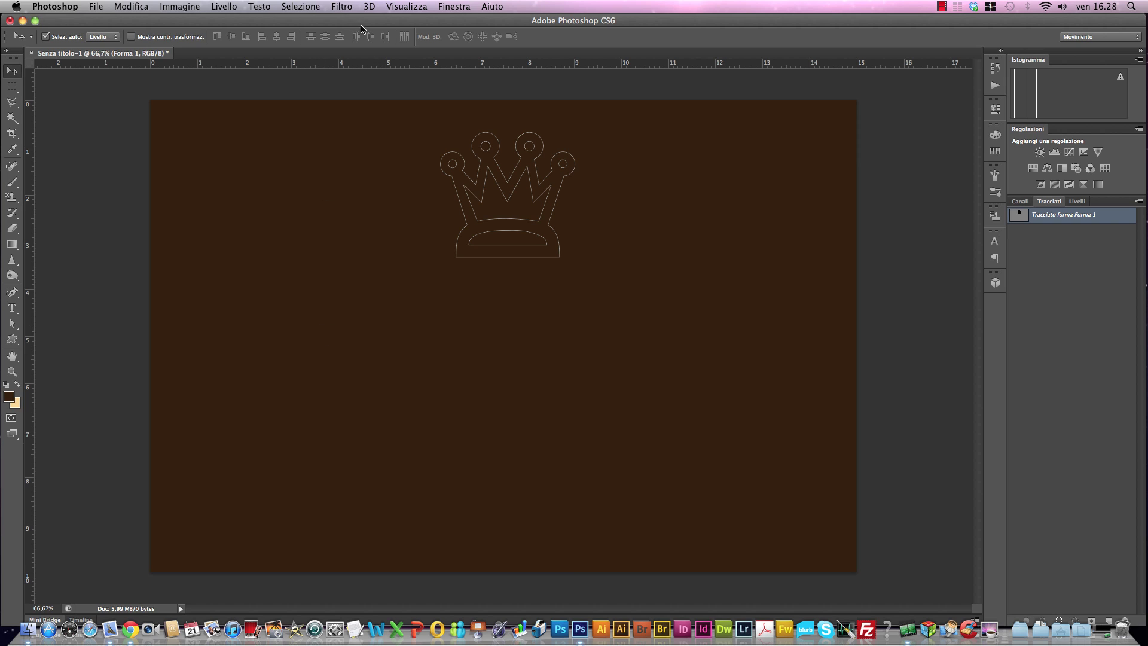
Draw several test crowns, then undo all of them back to the plain brown canvas
click(12, 339)
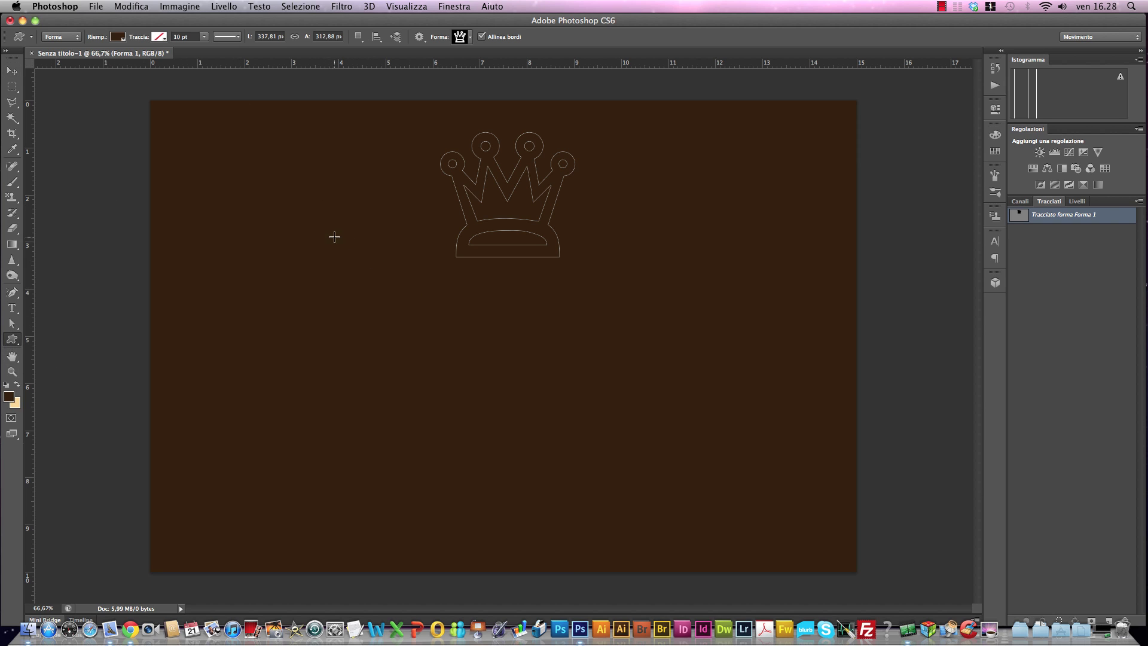
mouse_move(282, 258)
mouse_down()
mouse_move(521, 403)
mouse_move(295, 269)
mouse_move(510, 392)
mouse_move(492, 402)
mouse_move(320, 269)
mouse_move(514, 426)
mouse_move(372, 332)
mouse_move(401, 339)
mouse_move(551, 448)
mouse_move(420, 323)
mouse_move(377, 298)
mouse_move(522, 423)
mouse_move(424, 349)
mouse_move(404, 450)
mouse_move(601, 461)
mouse_move(499, 245)
mouse_move(510, 449)
mouse_move(597, 482)
mouse_move(425, 472)
mouse_move(434, 450)
mouse_move(387, 420)
mouse_move(454, 404)
mouse_up()
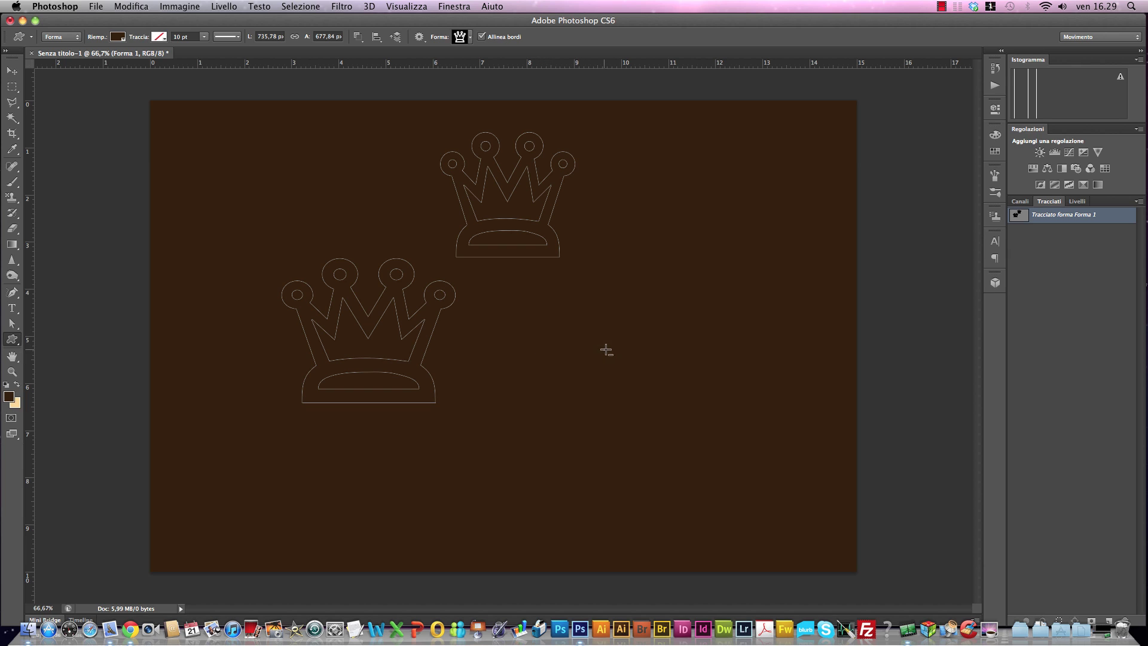
drag(566, 329, 641, 370)
key(super+z)
drag(609, 345, 708, 455)
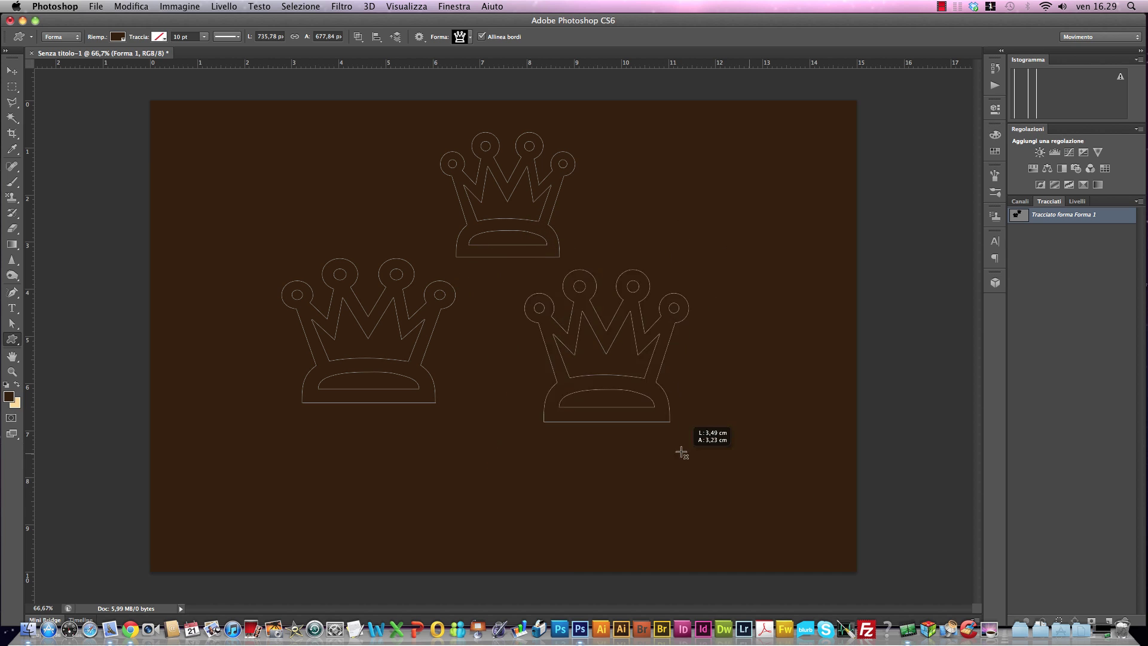
mouse_move(707, 456)
mouse_down()
mouse_move(710, 442)
mouse_move(724, 447)
mouse_up()
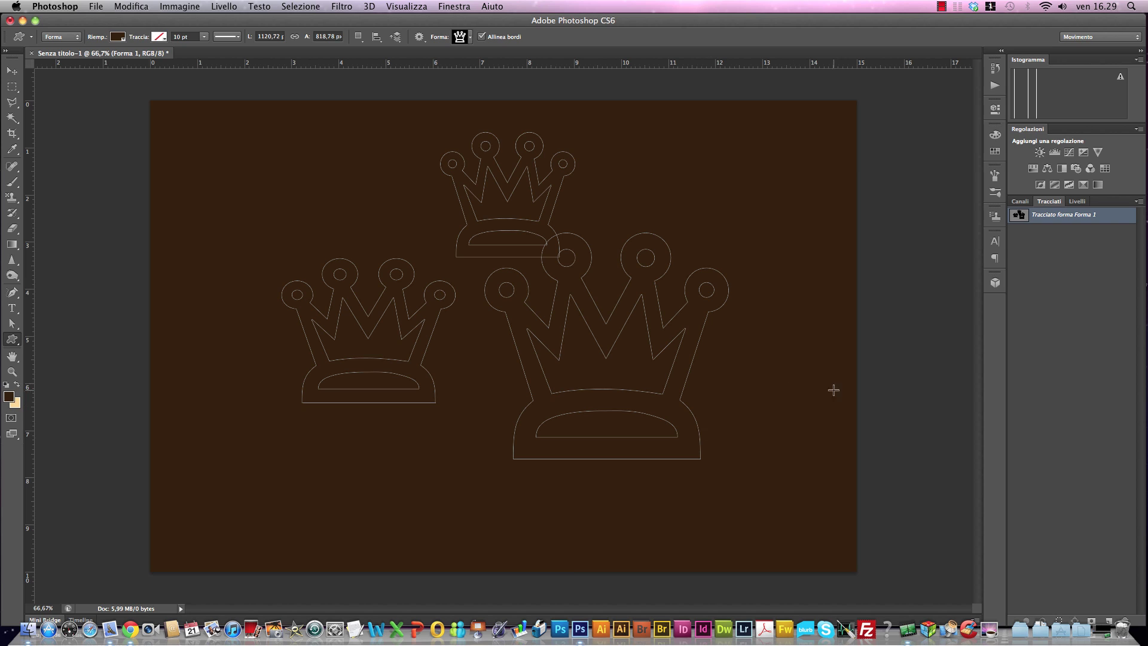
key(ctrl+z)
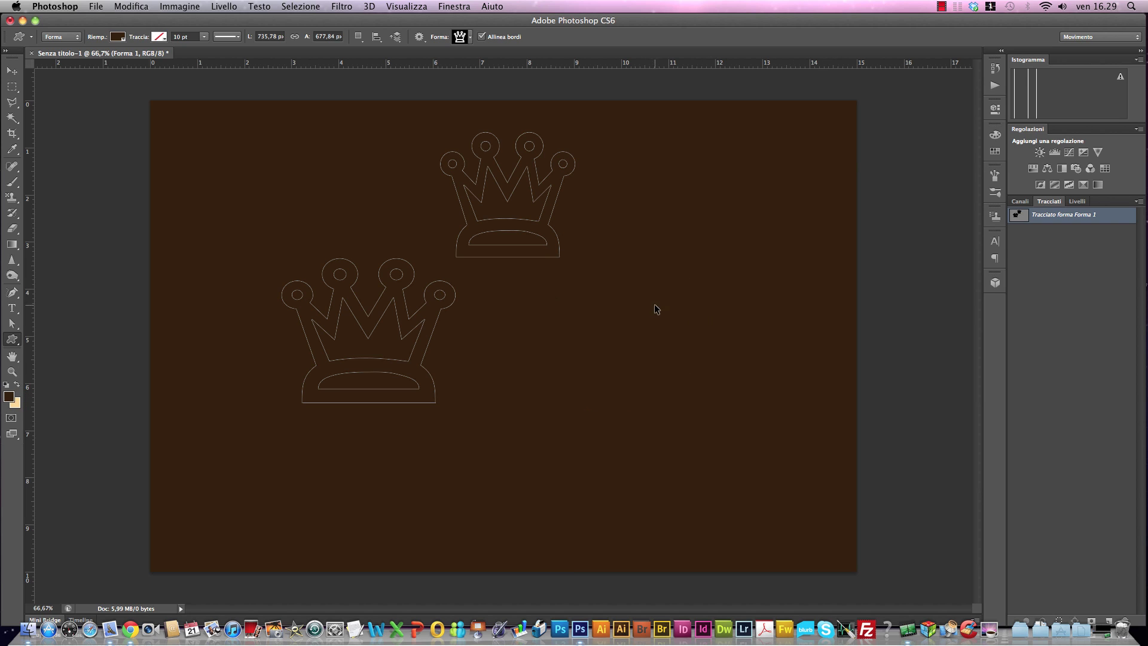
key(ctrl+alt+z)
key(ctrl+alt+z)
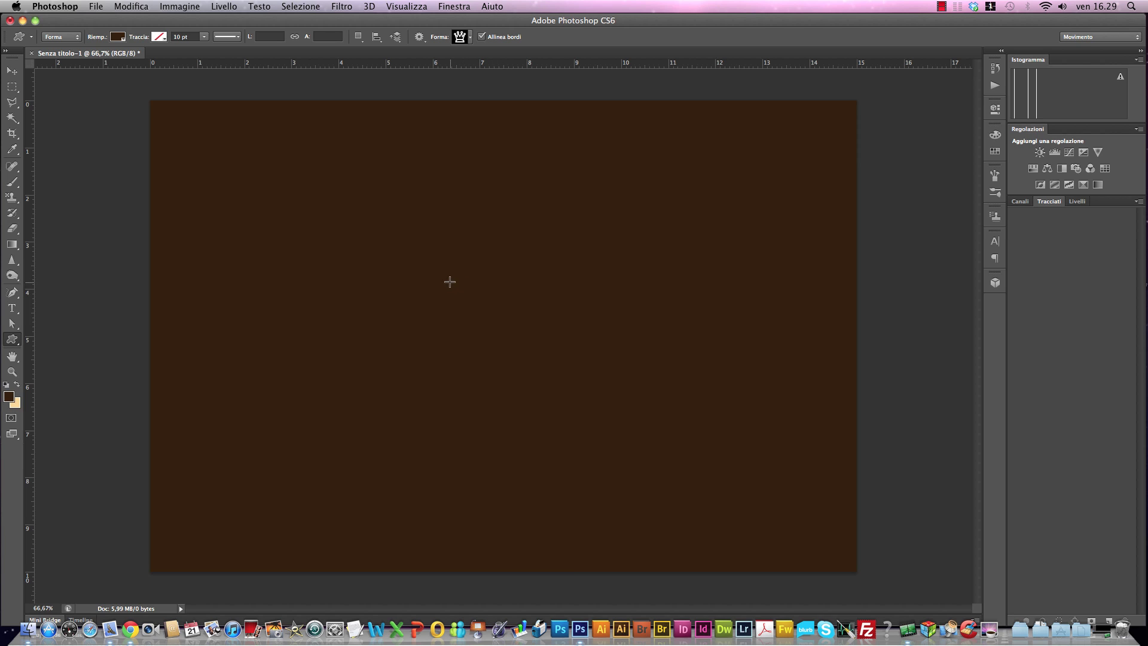
Draw a roughly 322 × 298 px crown at the top centre and show the Layers panel
mouse_move(450, 281)
mouse_down()
mouse_move(626, 294)
mouse_move(380, 354)
mouse_move(591, 222)
mouse_move(520, 200)
mouse_move(644, 289)
mouse_up()
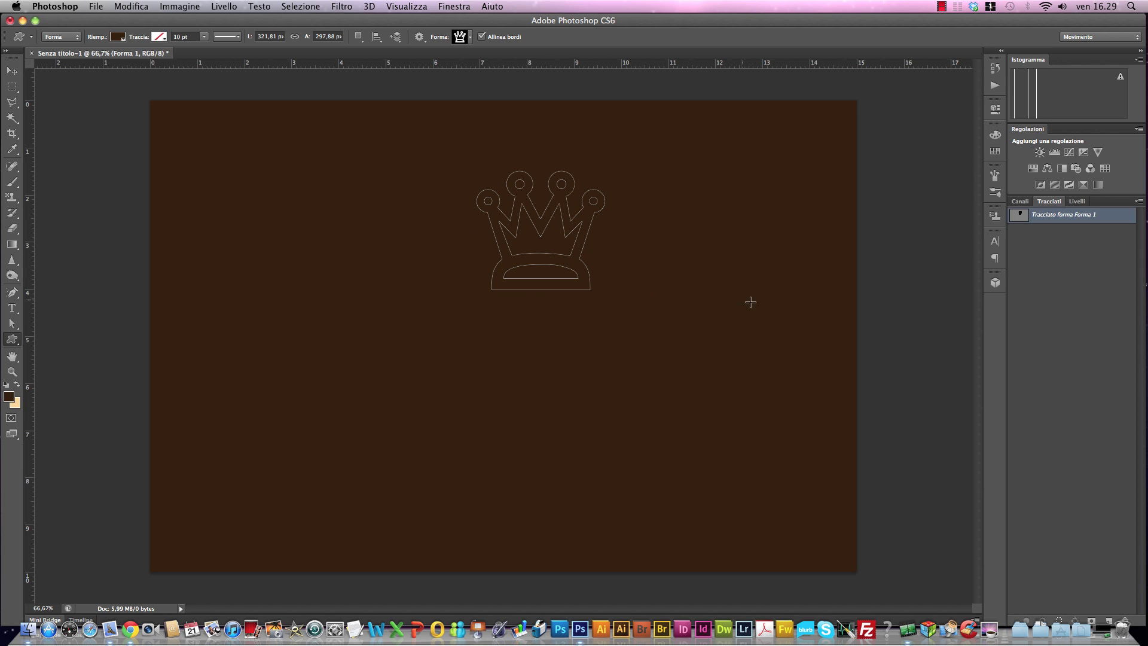
click(1076, 202)
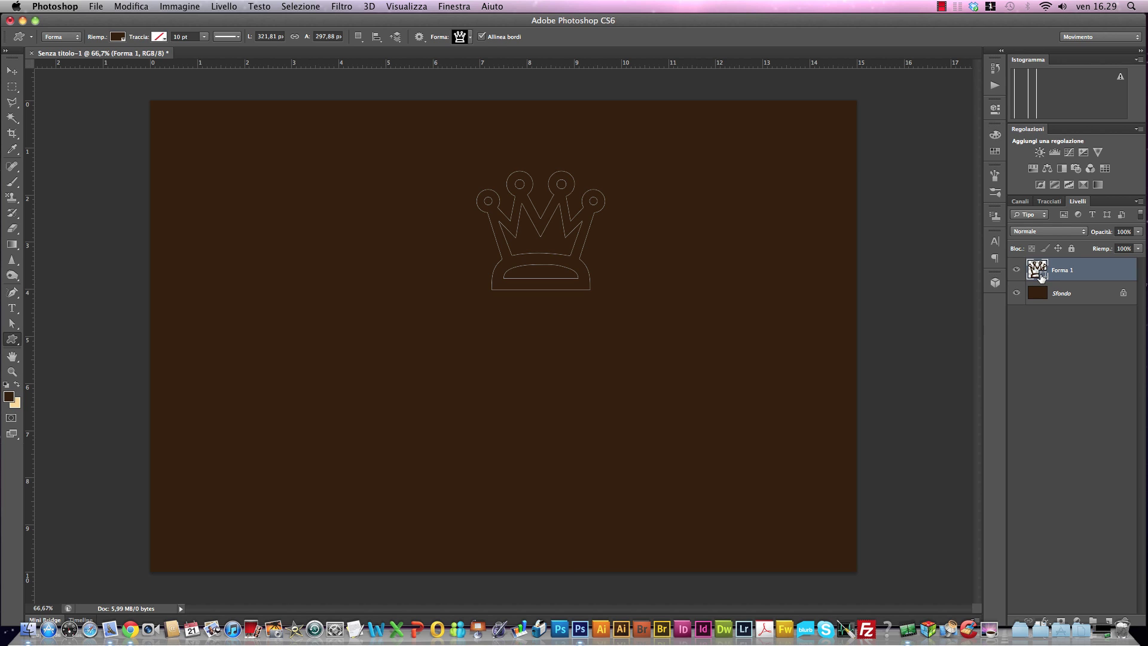
Give the Forma 1 crown a solid tan fill from the recent colour swatches
click(1047, 201)
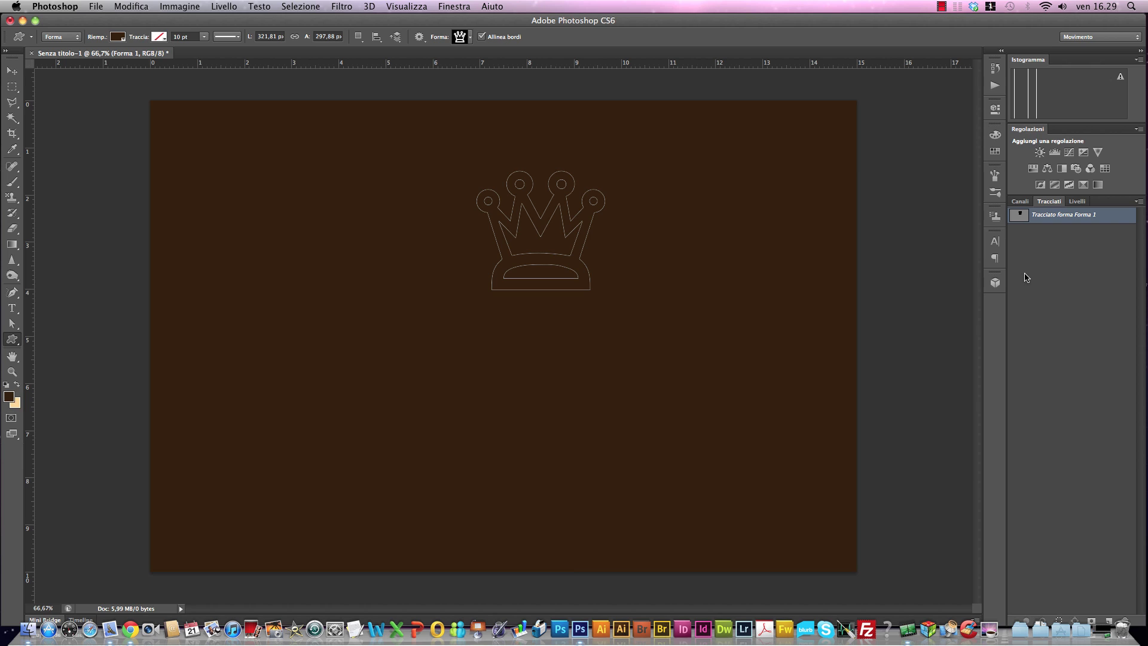
click(1077, 202)
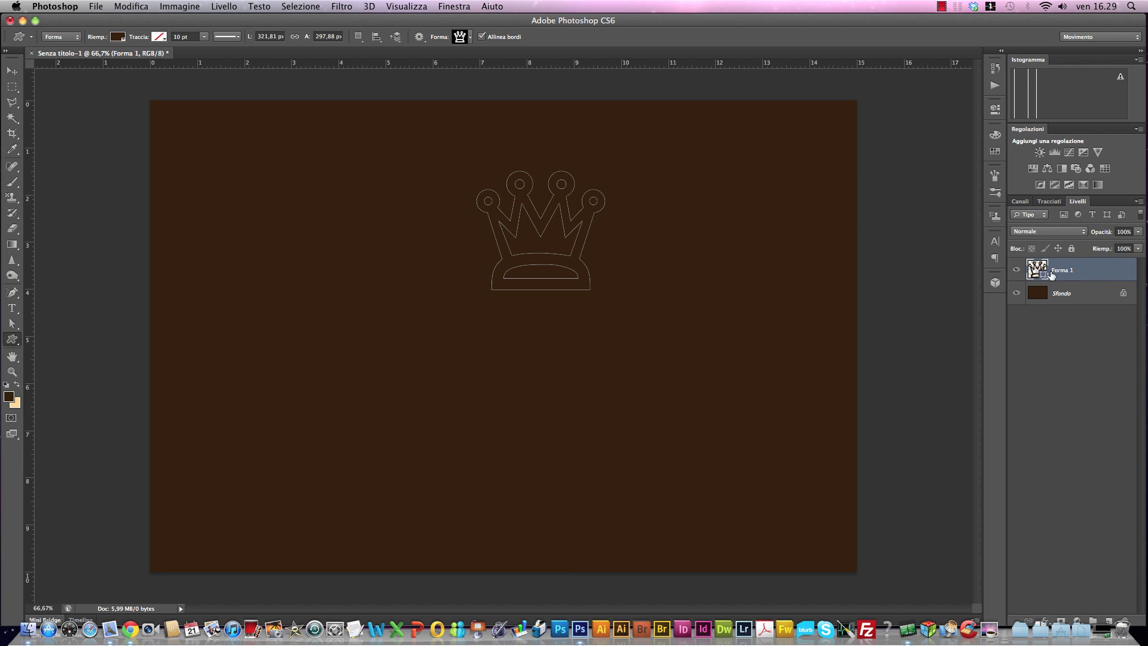
click(119, 37)
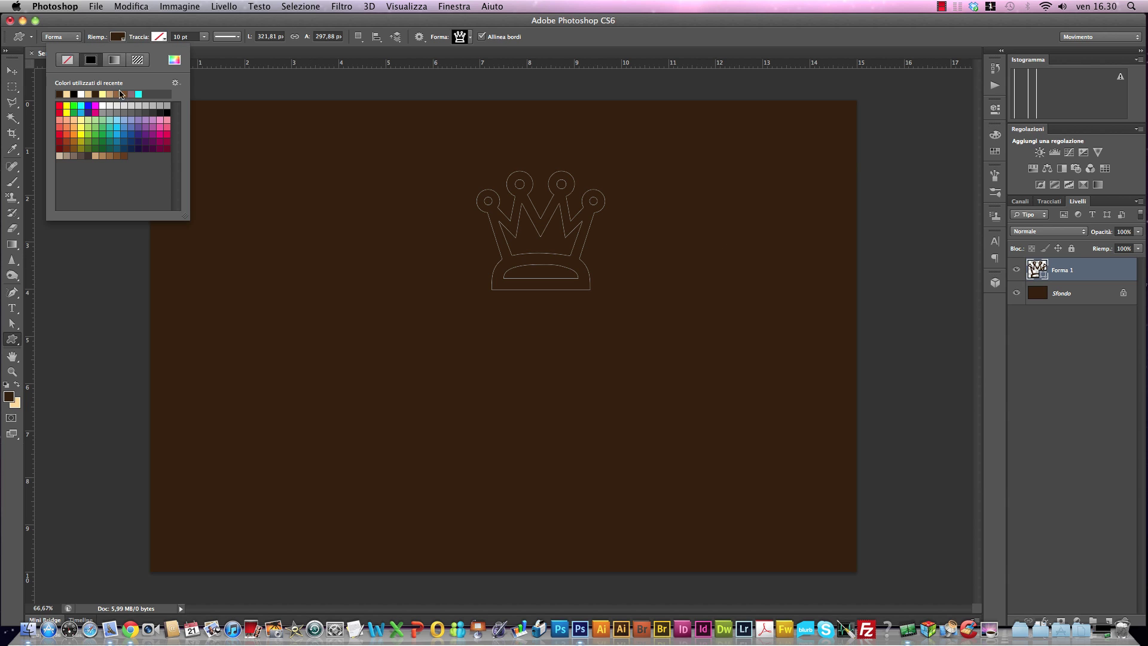
click(118, 40)
click(67, 94)
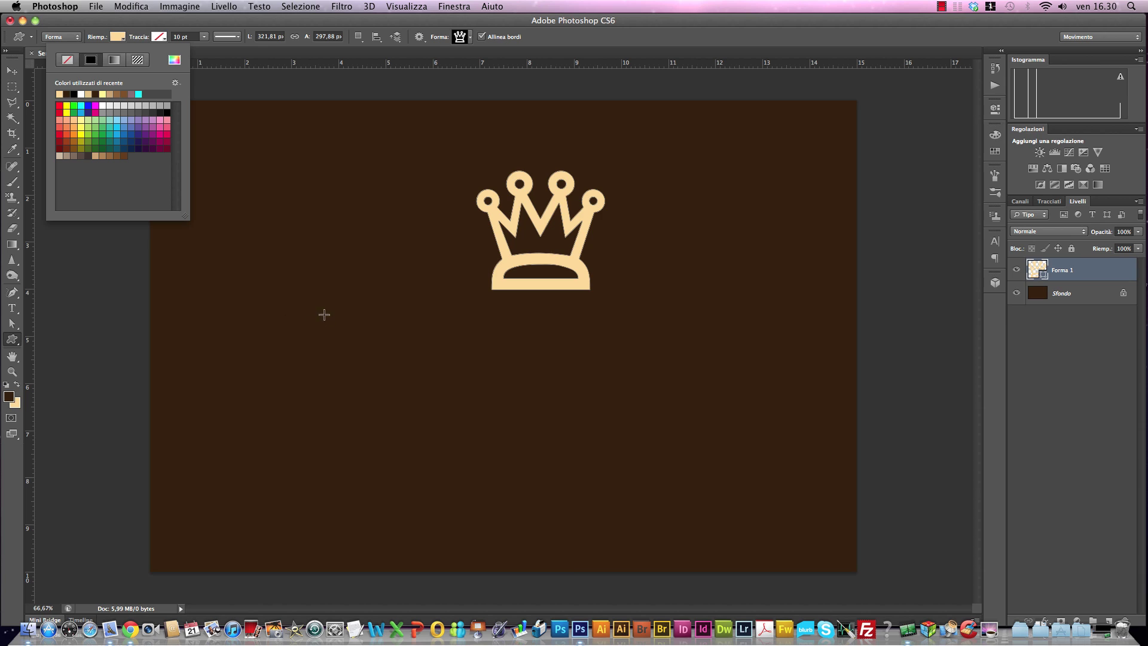
click(97, 155)
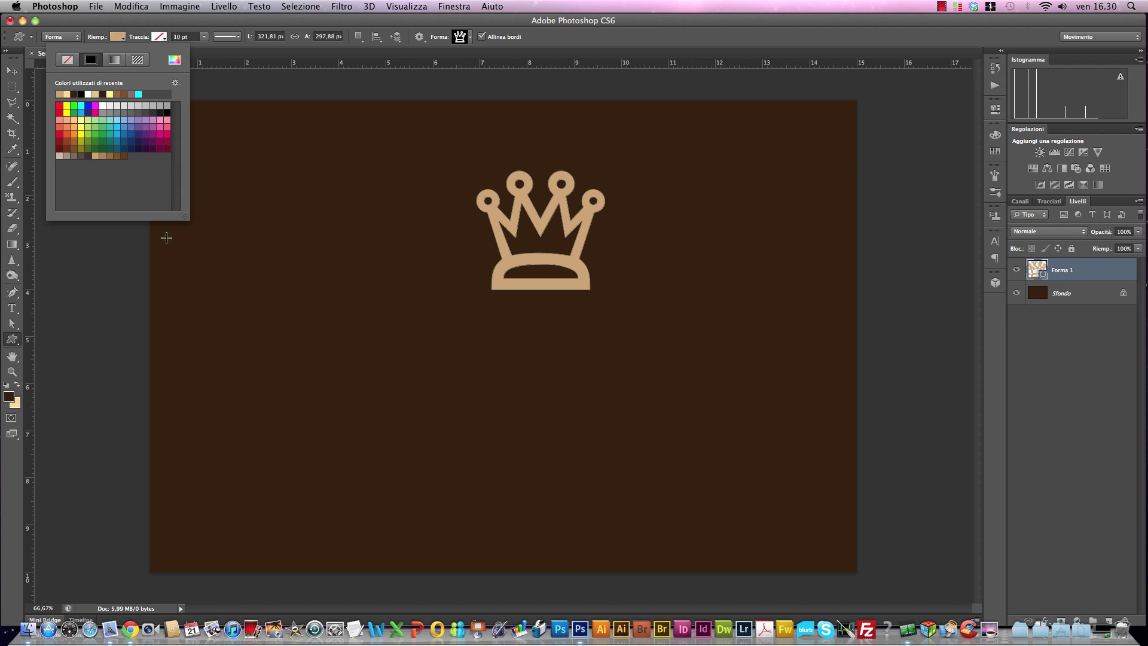
Remove the crown's fill and give it a tan stroke colour
click(120, 35)
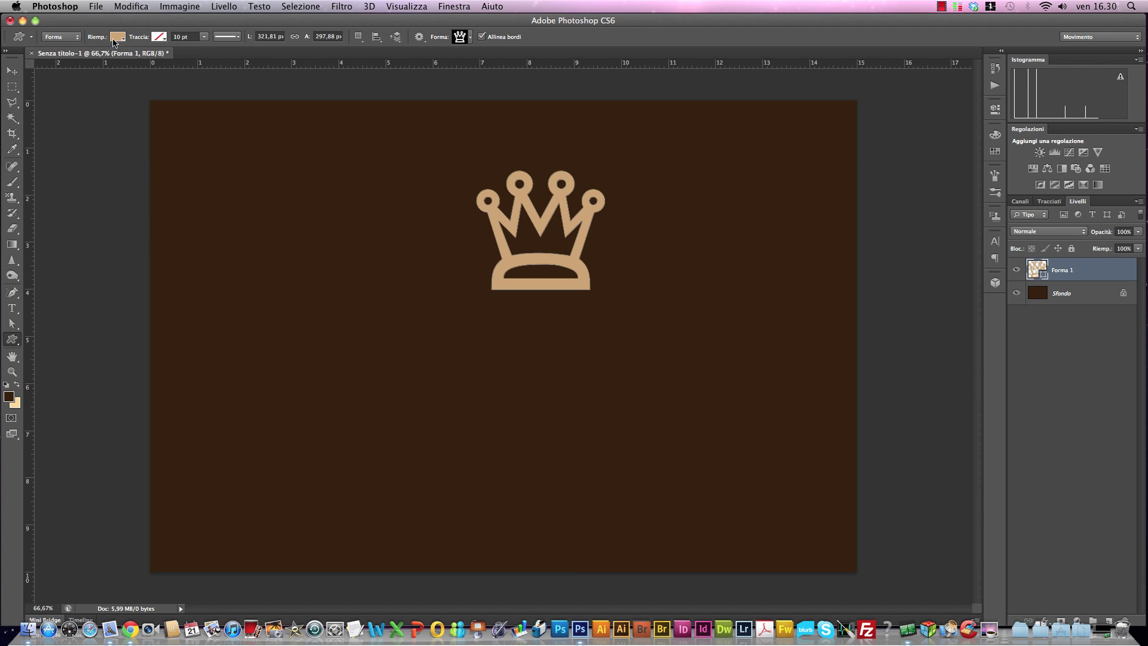
click(68, 60)
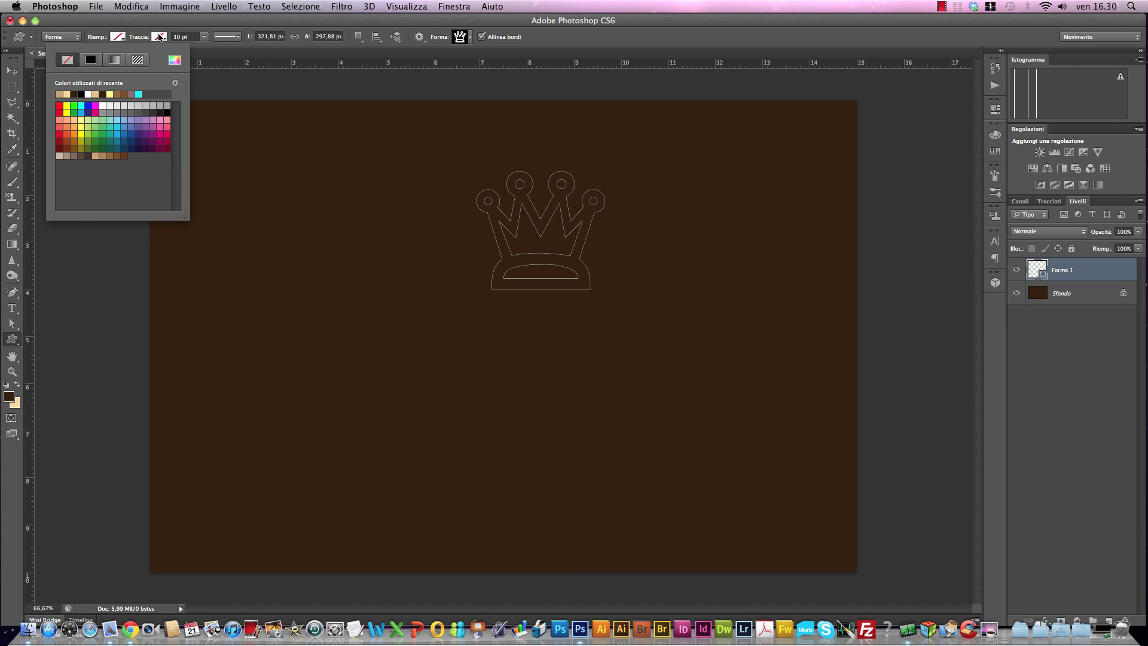
click(159, 37)
click(101, 93)
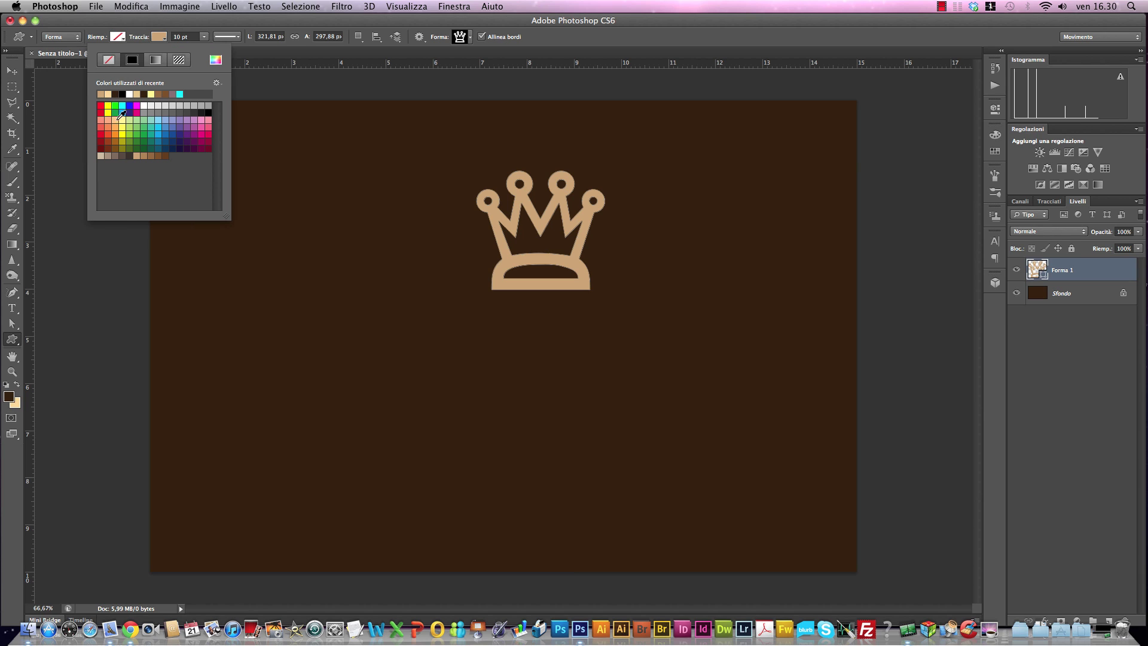
click(159, 39)
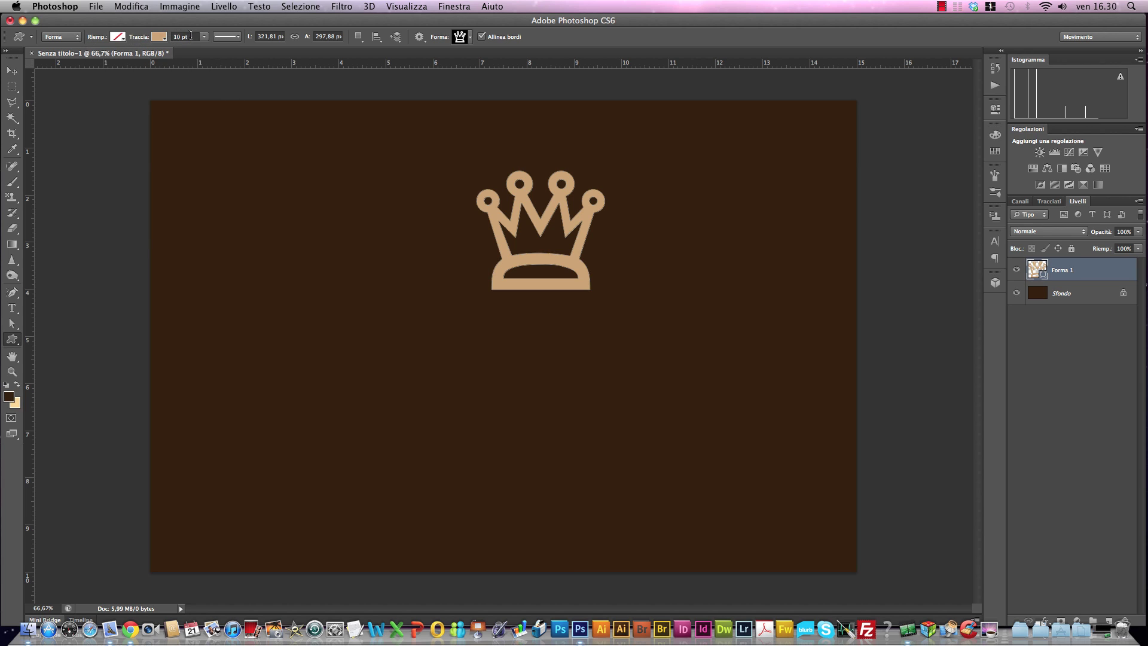
Thin the crown's stroke, entering 1 as the stroke width
click(202, 43)
drag(202, 47, 197, 52)
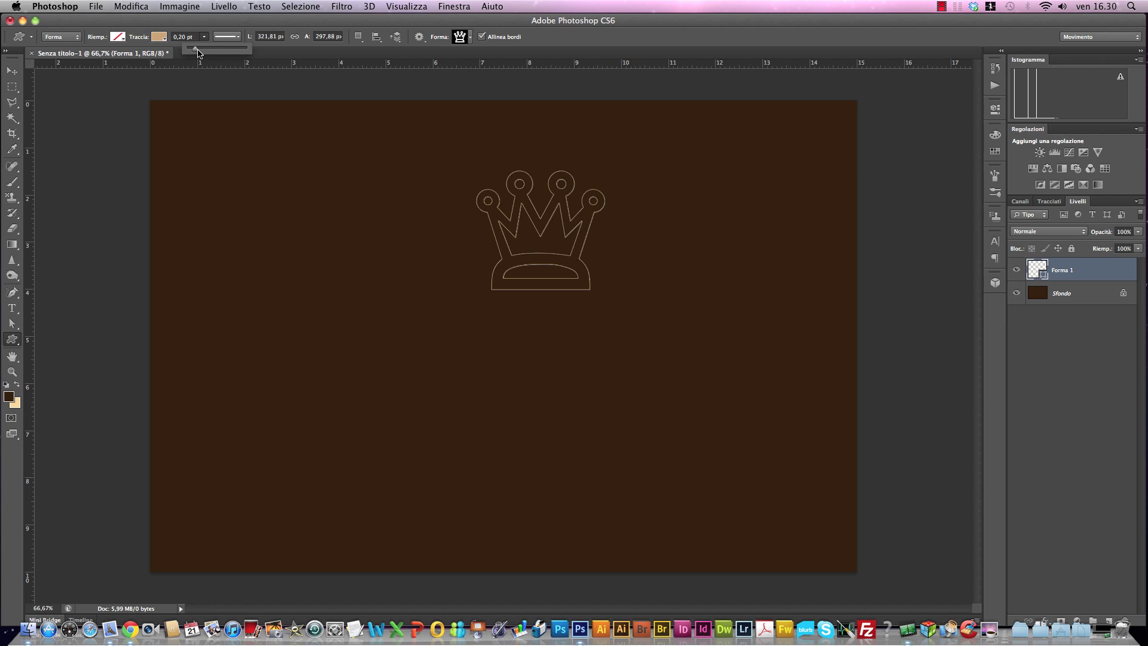
click(173, 36)
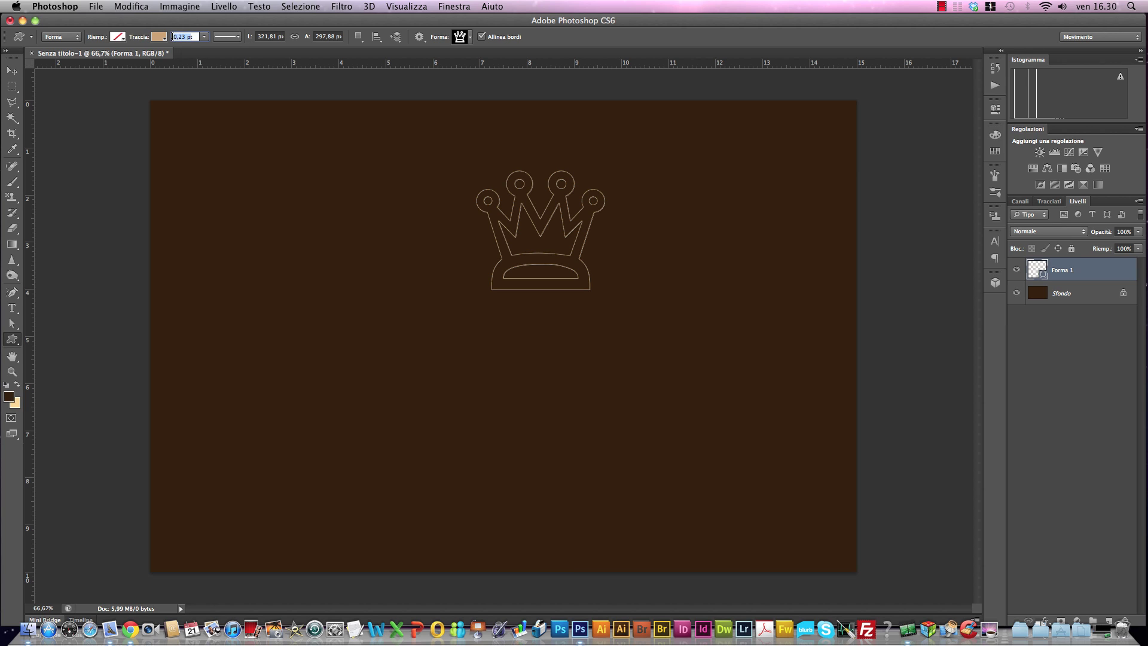
text(1)
Apply the 1 pt stroke and move the crown up and slightly left
key(Return)
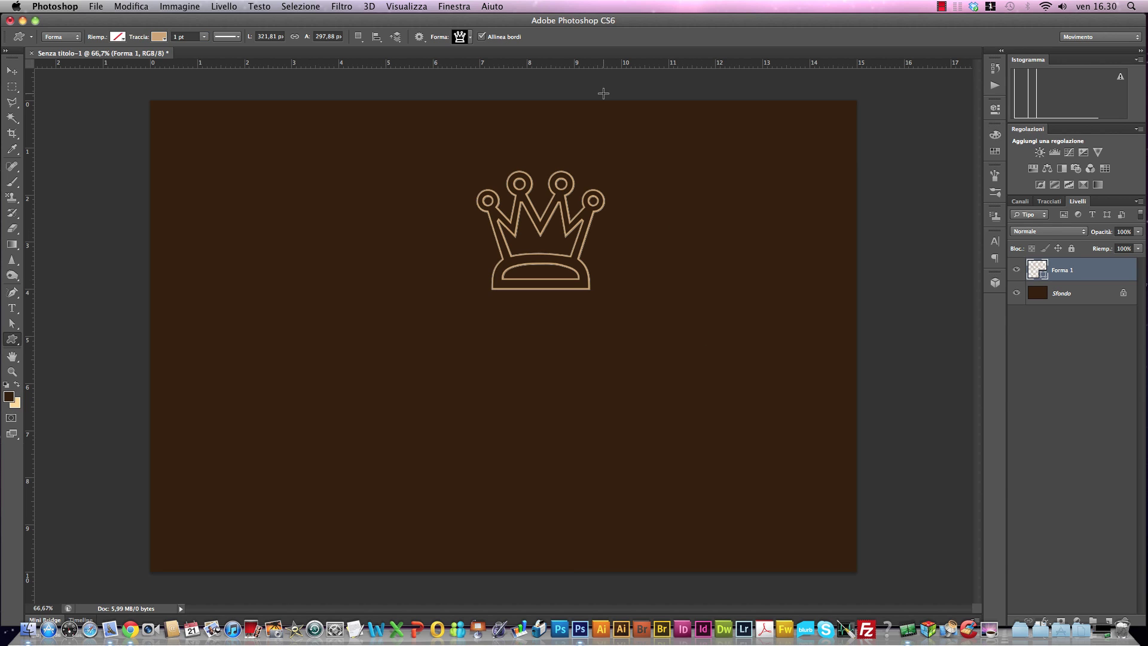
click(12, 71)
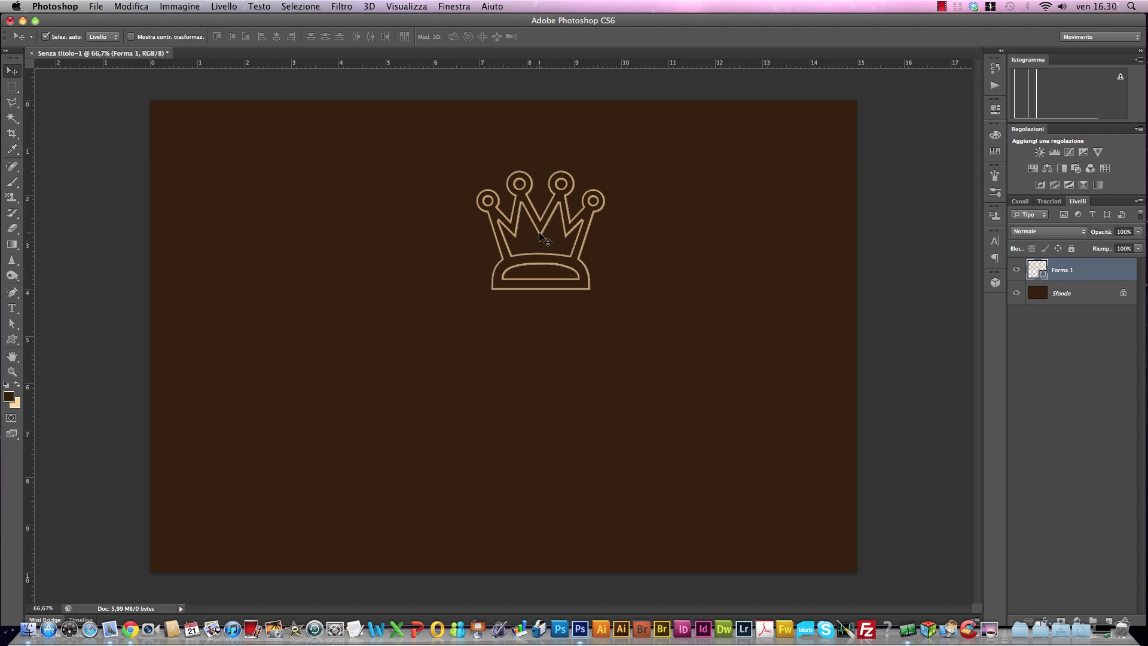
drag(539, 233, 492, 203)
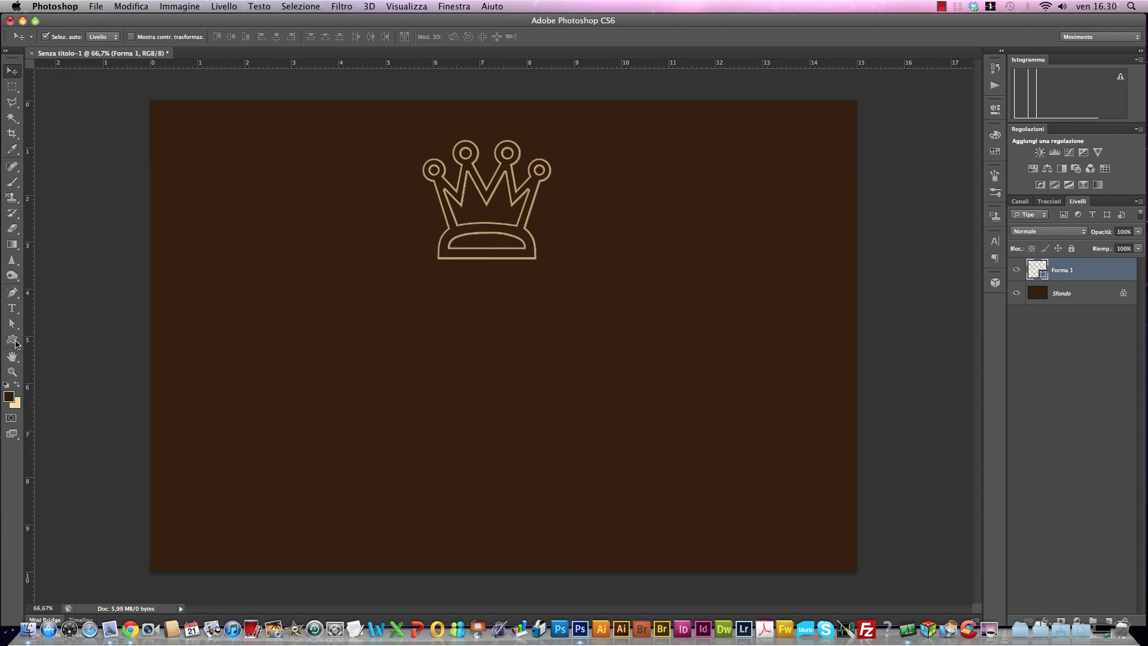
click(13, 340)
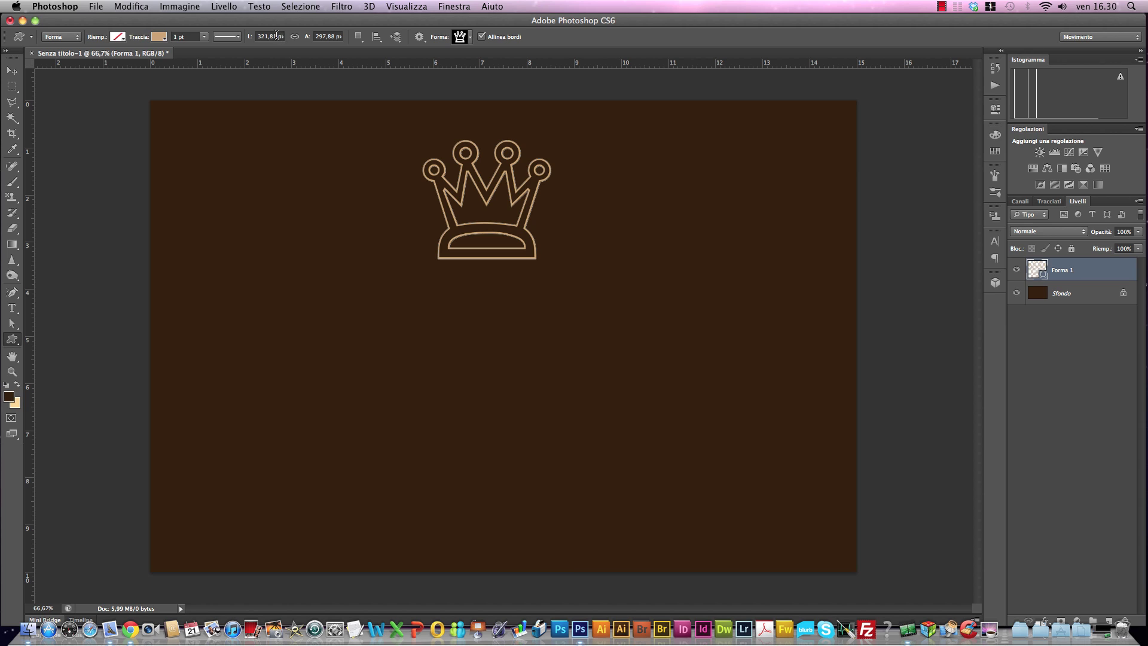
Link the crown's width and height and set its width to 5 cm
drag(276, 35, 249, 35)
key(shift+Up)
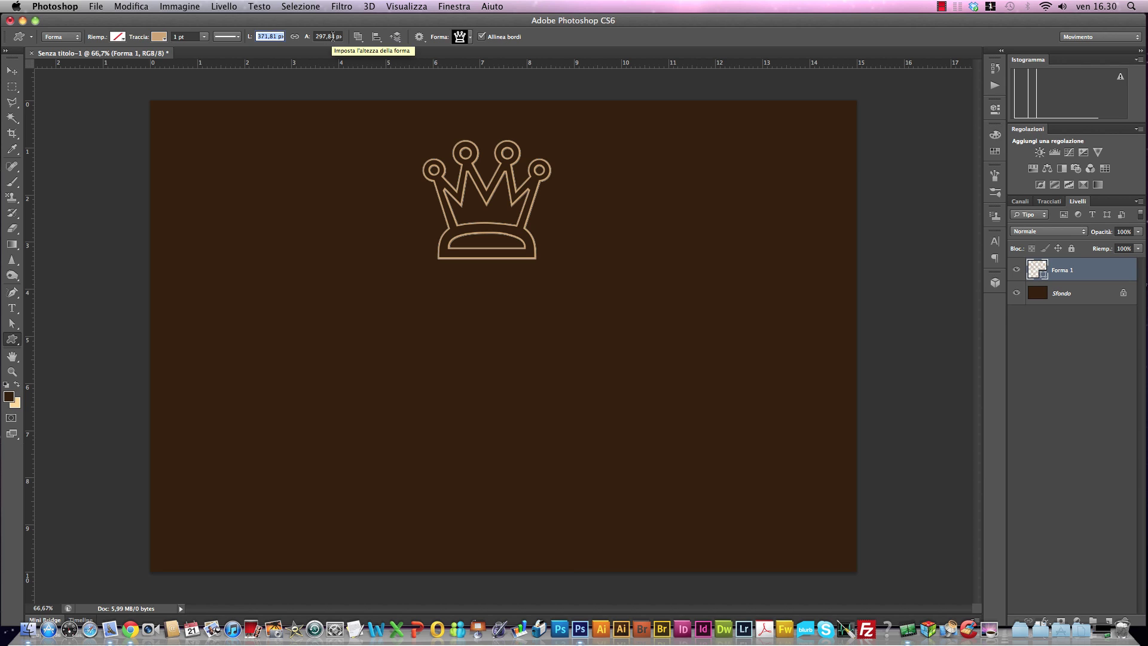
key(Return)
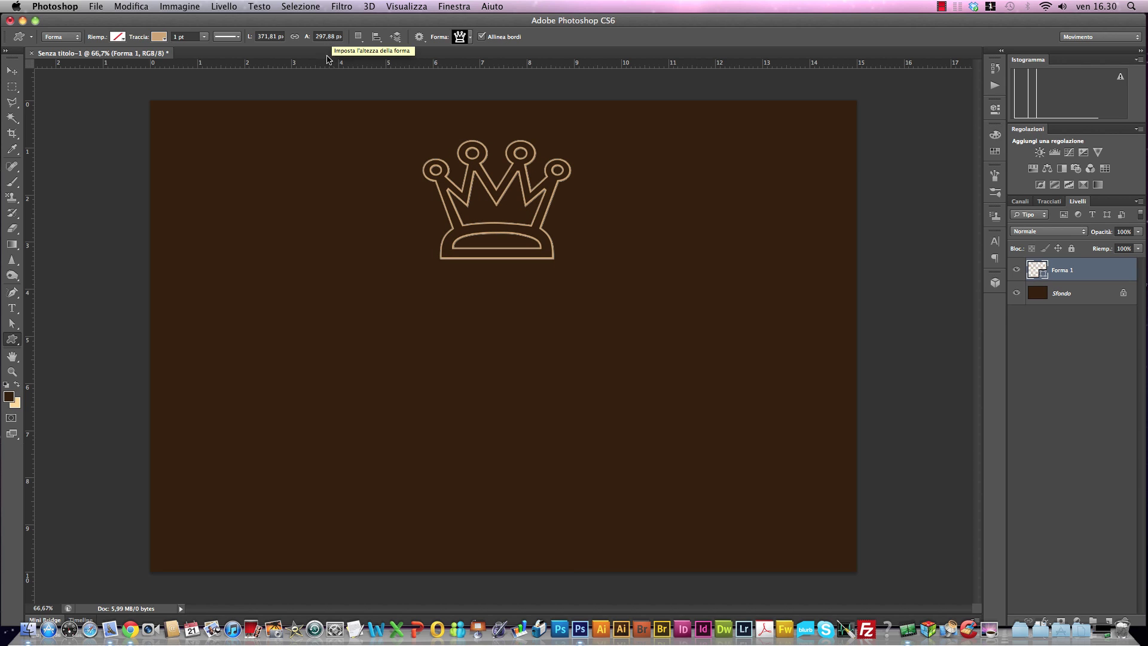
click(294, 37)
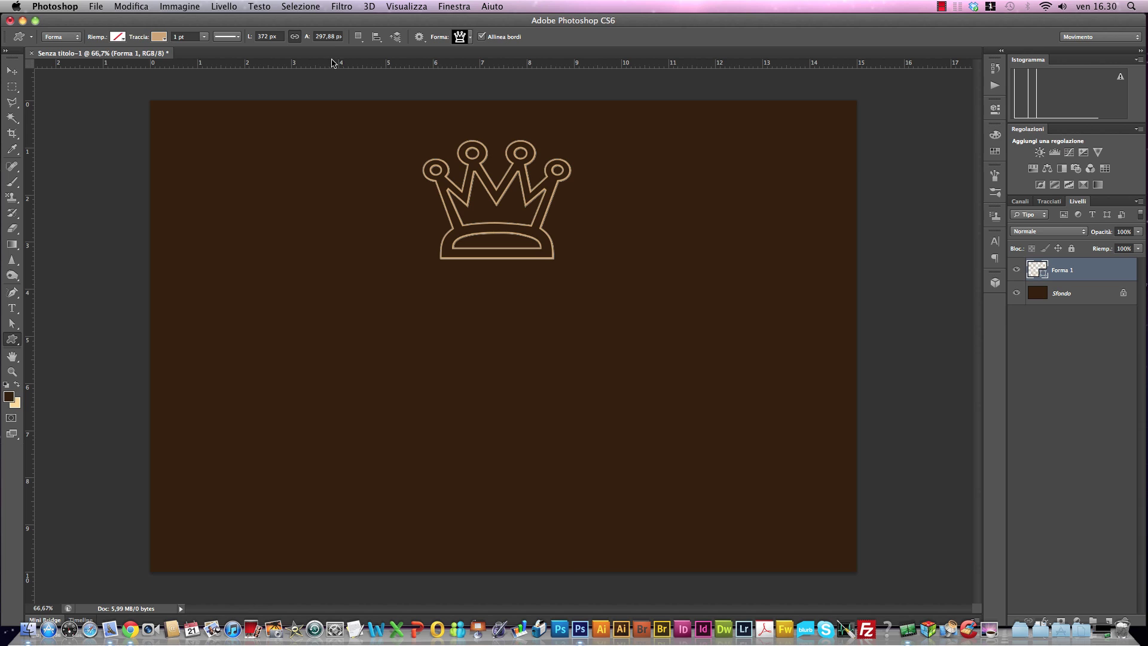
key(ctrl+z)
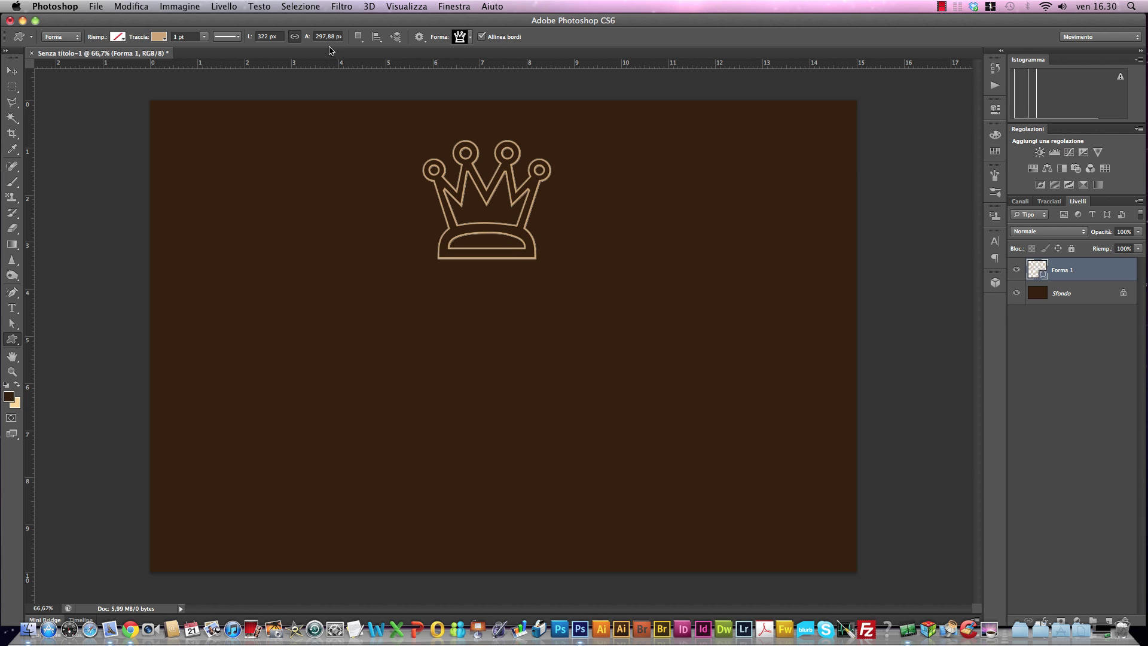
click(281, 37)
key(shift+Up)
key(shift+Up)
key(shift+Up)
key(shift+Up)
key(shift+Up)
key(shift+Up)
text(5)
key(Return)
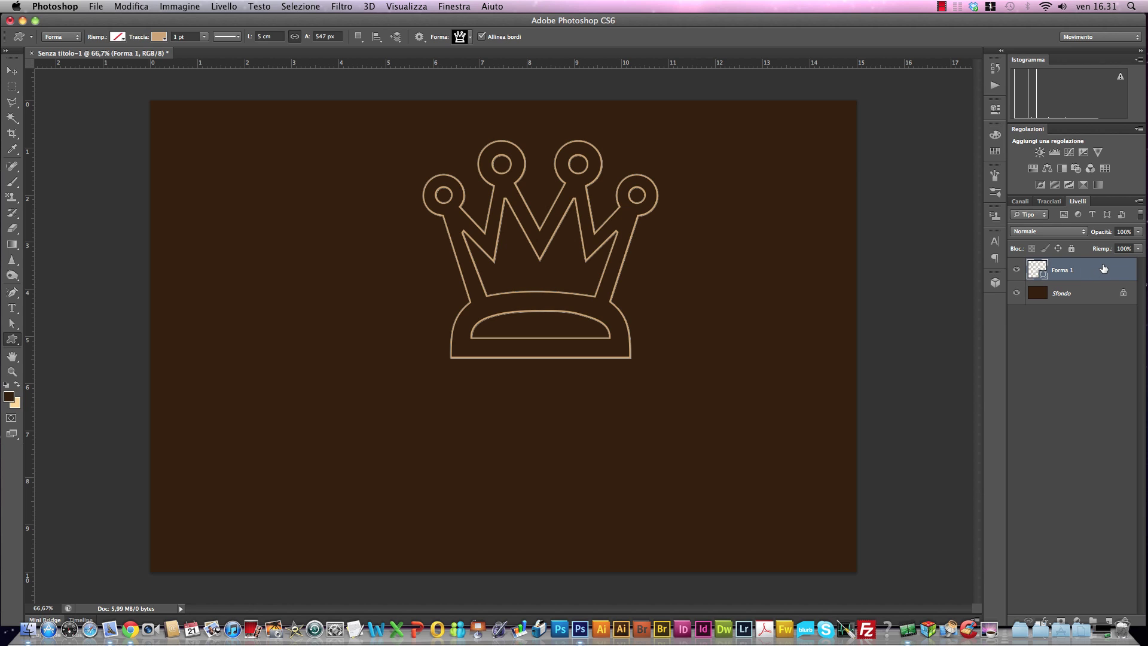
Delete the crown layer and draw a large rounded rectangle across the canvas
drag(1101, 274, 1128, 619)
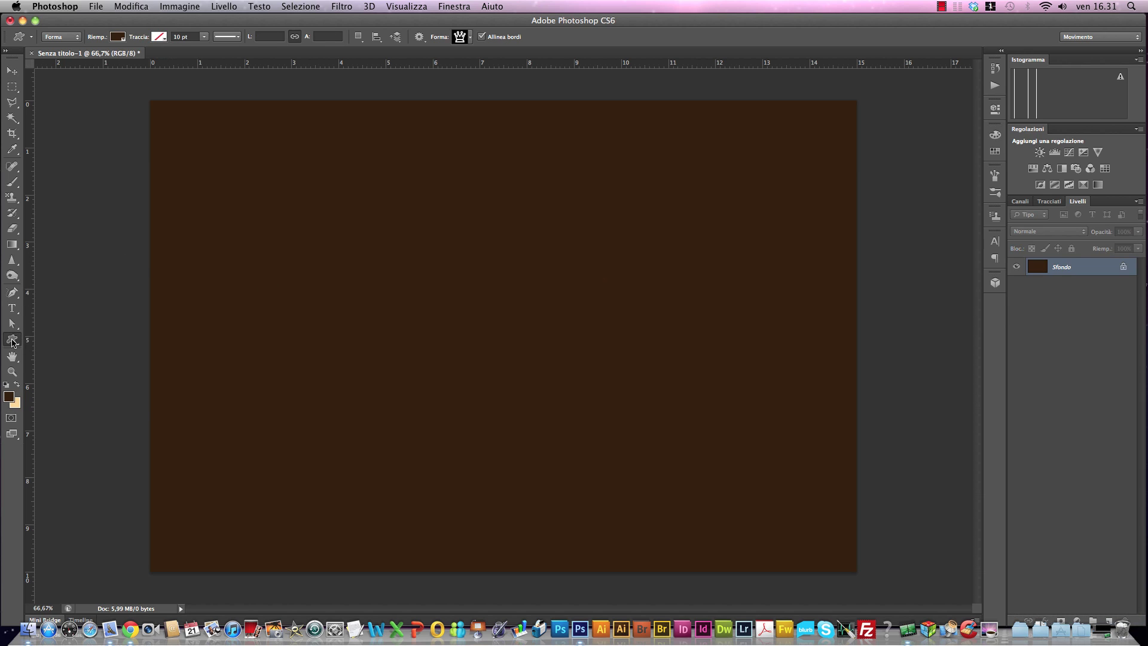
click(12, 341)
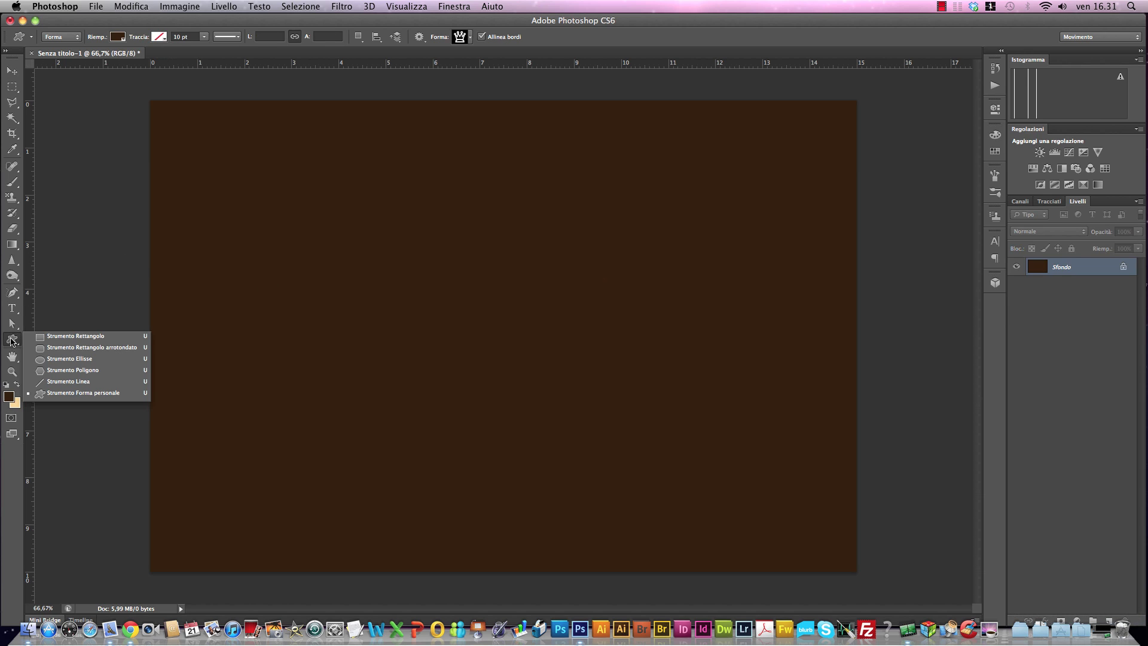
click(67, 348)
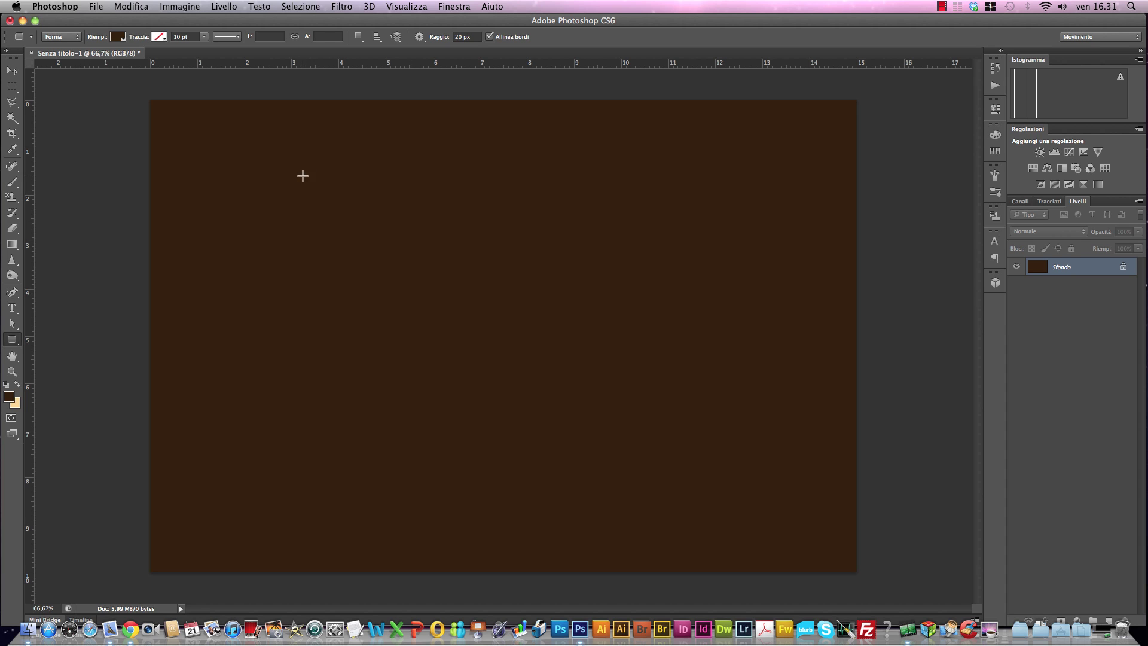
mouse_move(208, 164)
mouse_down()
mouse_move(680, 401)
mouse_move(778, 433)
mouse_move(802, 500)
mouse_up()
drag(783, 504, 798, 513)
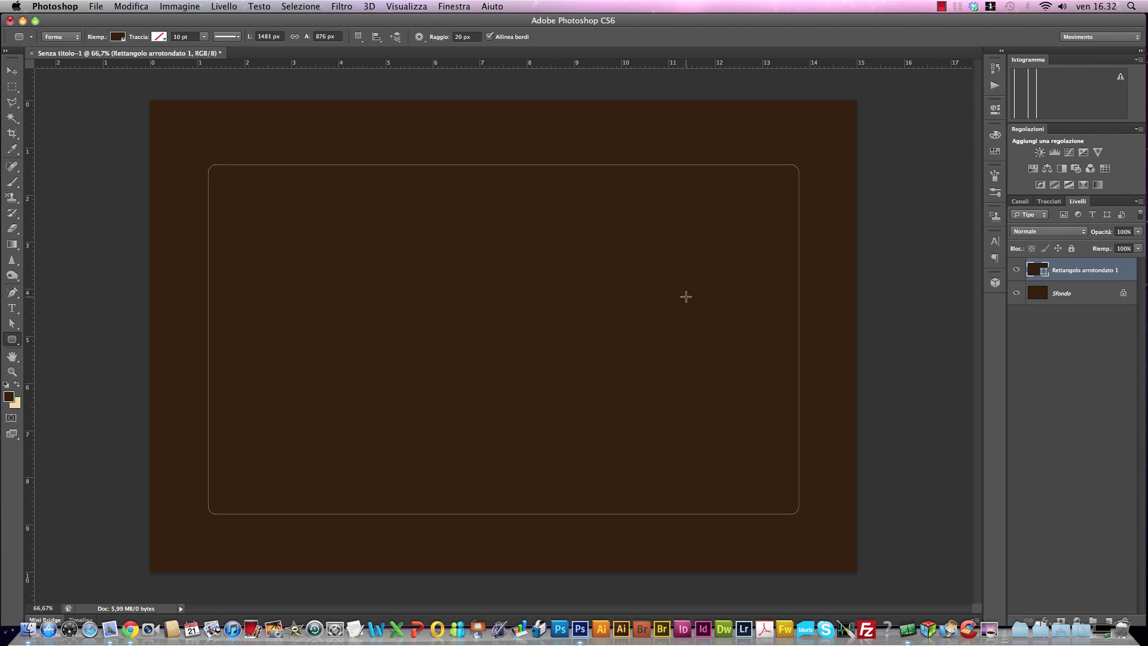
Give the rounded rectangle a tan stroke and resize it to 1278 × 756 px
click(160, 37)
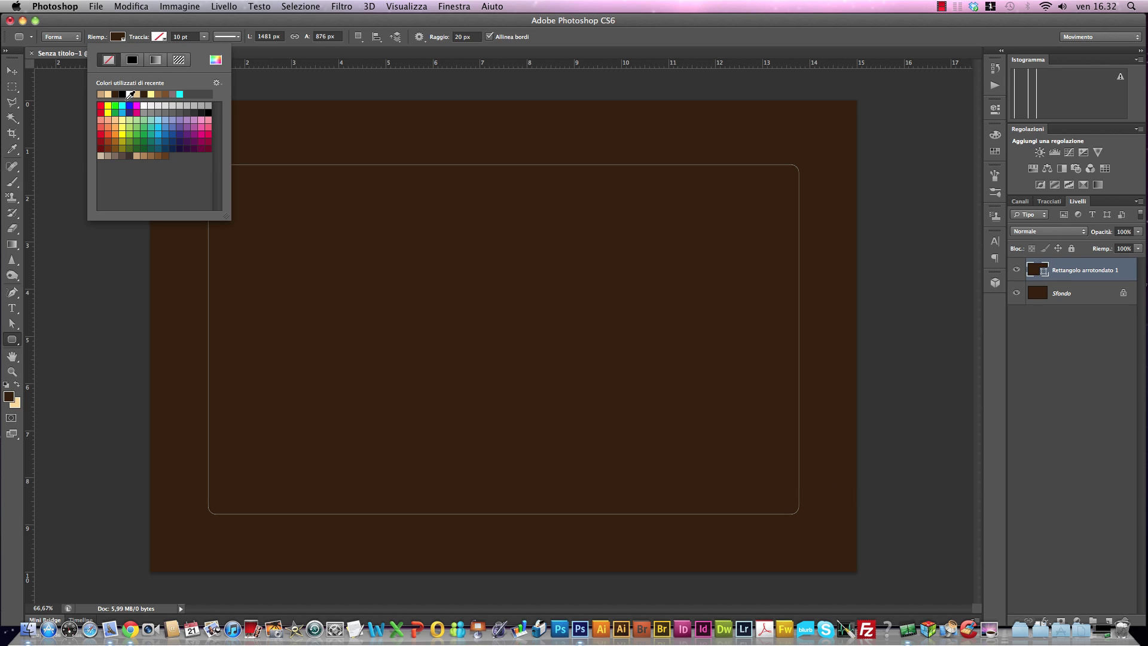
click(108, 94)
click(160, 37)
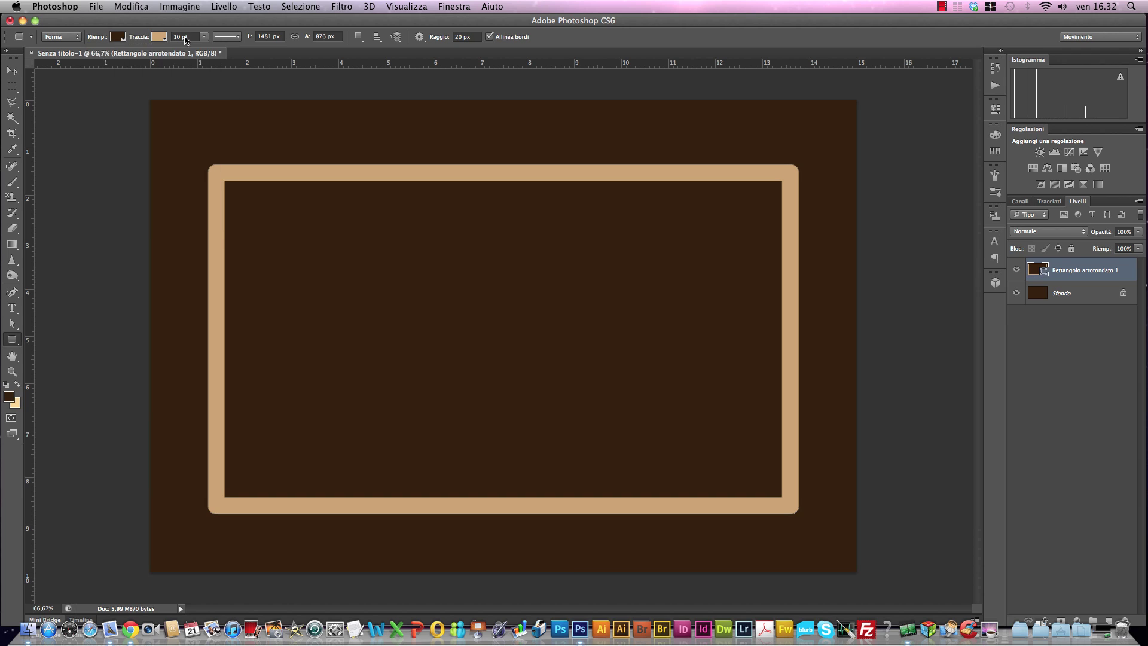
click(319, 35)
text(756)
key(Return)
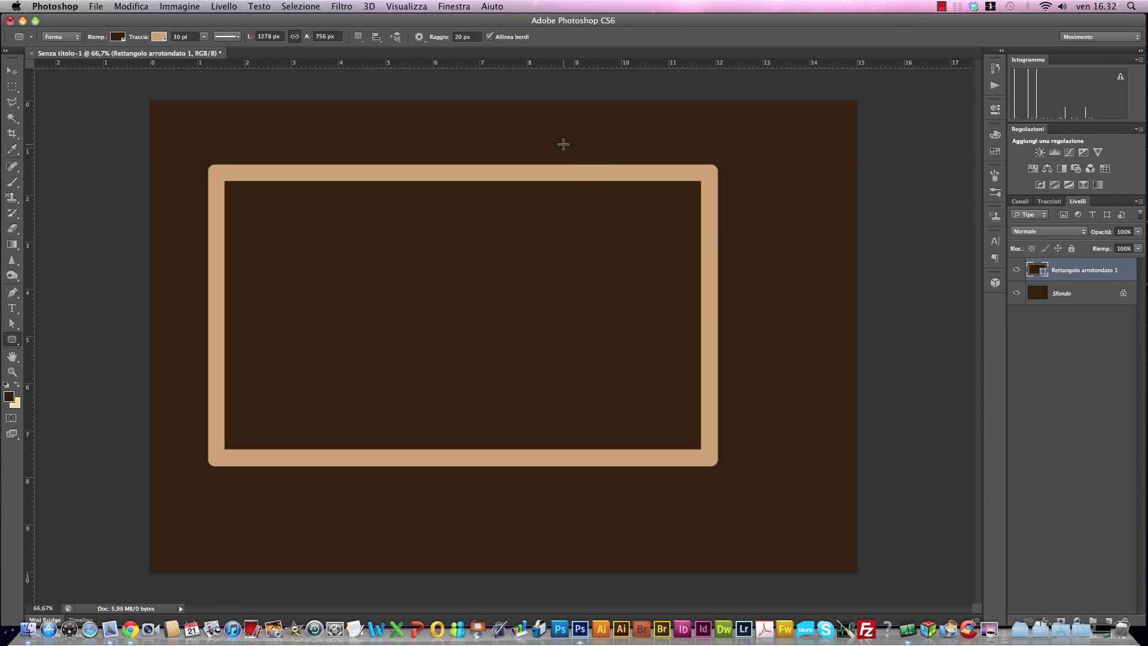
click(460, 37)
text(50)
Draw a new rounded rectangle with 50 px corner radius and delete the Rettangolo arrotondato 1 layer
key(Return)
drag(194, 152, 743, 496)
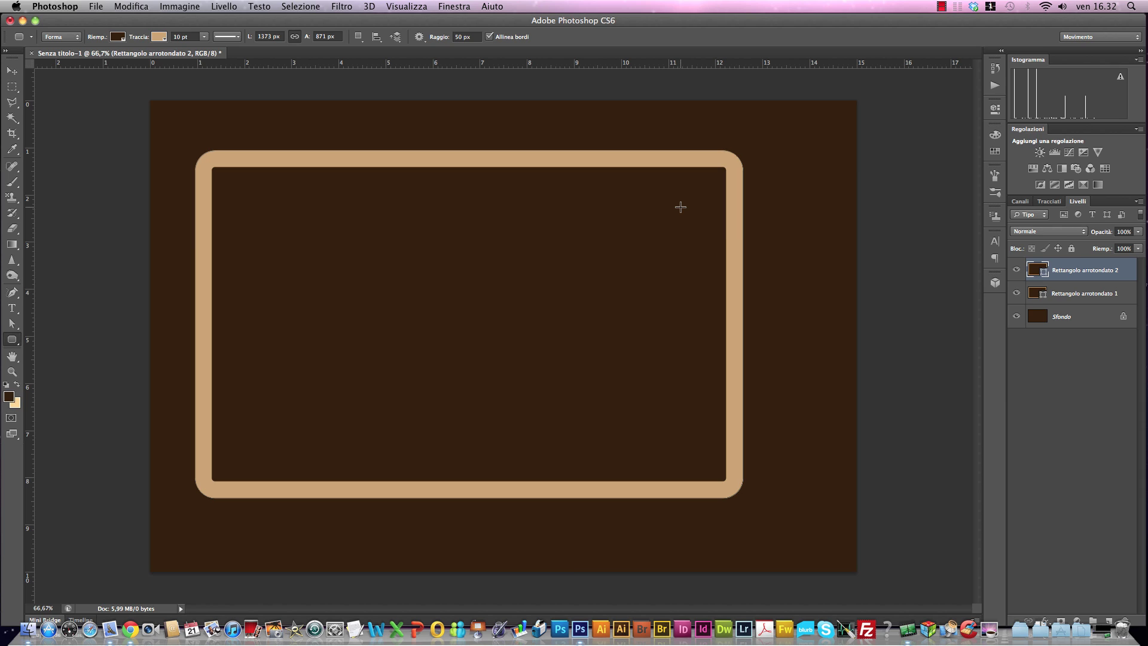
drag(1080, 291, 1128, 620)
click(1083, 293)
key(Delete)
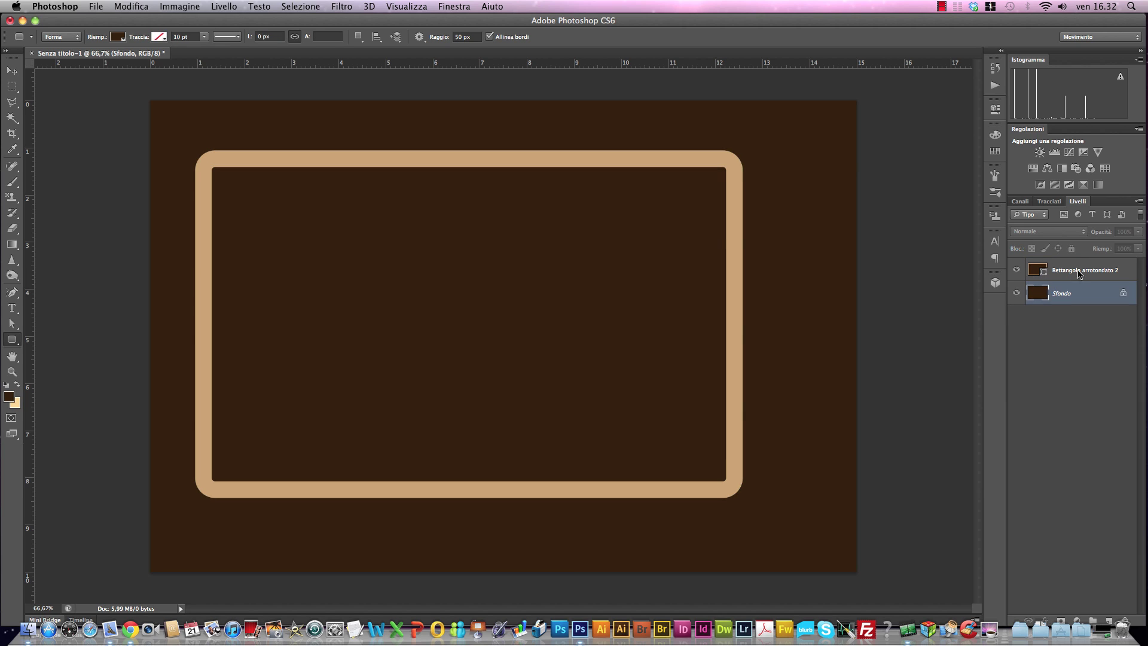
click(1069, 274)
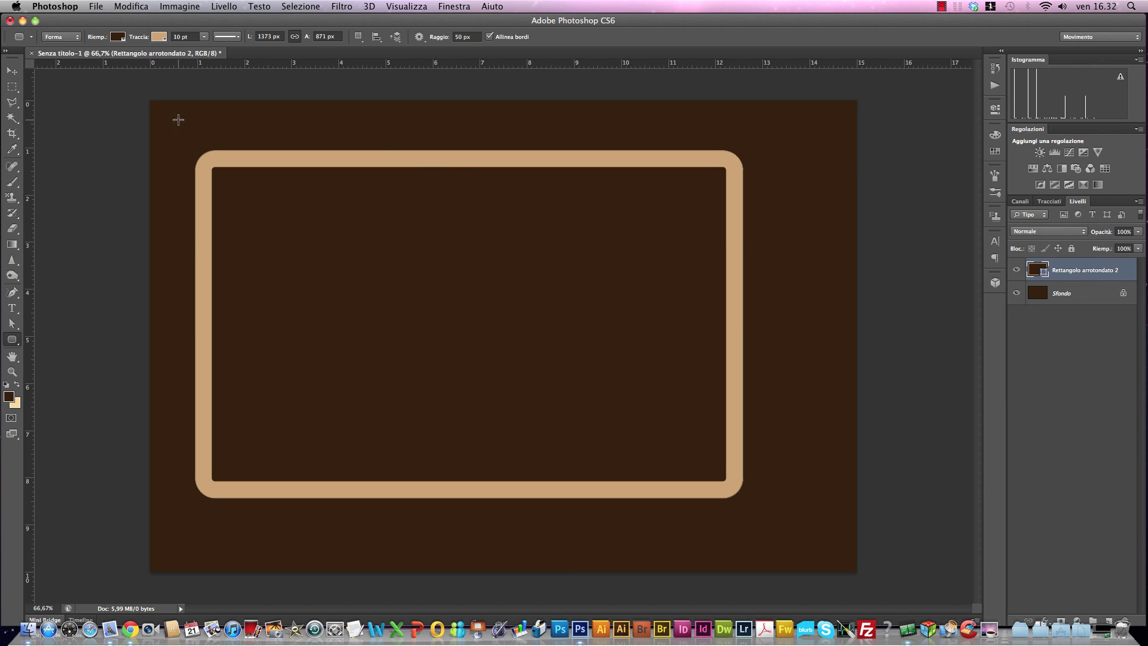
Nudge the rounded rectangle toward the centre and give its border a dotted stroke style
click(12, 70)
mouse_move(365, 200)
mouse_down()
mouse_move(374, 188)
mouse_move(361, 186)
mouse_up()
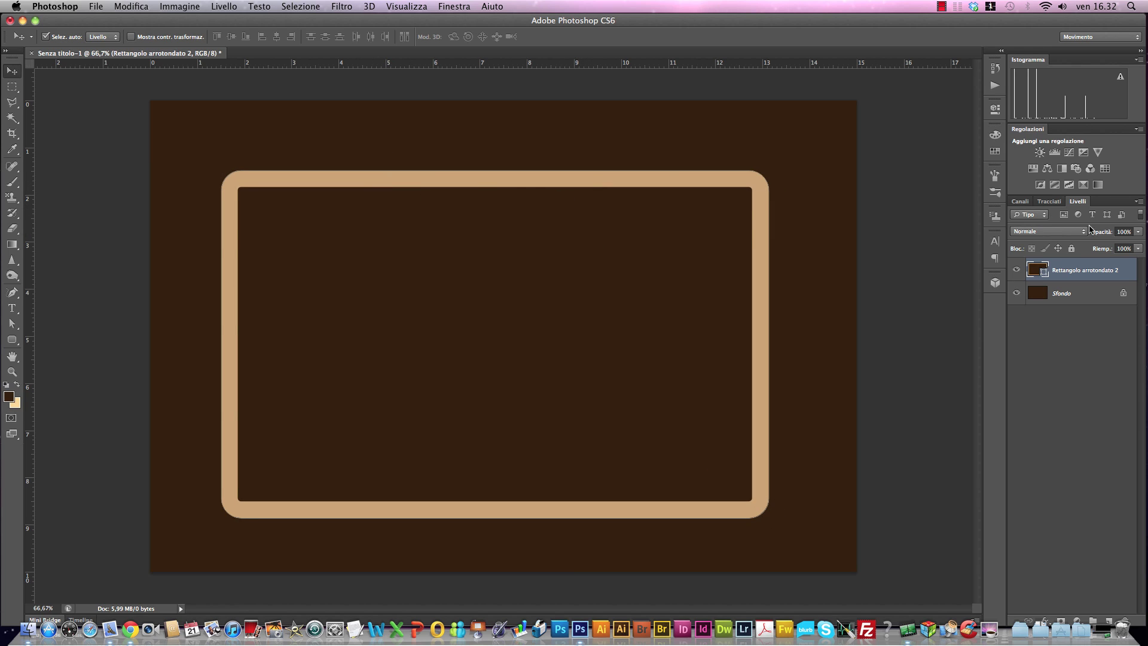
click(12, 339)
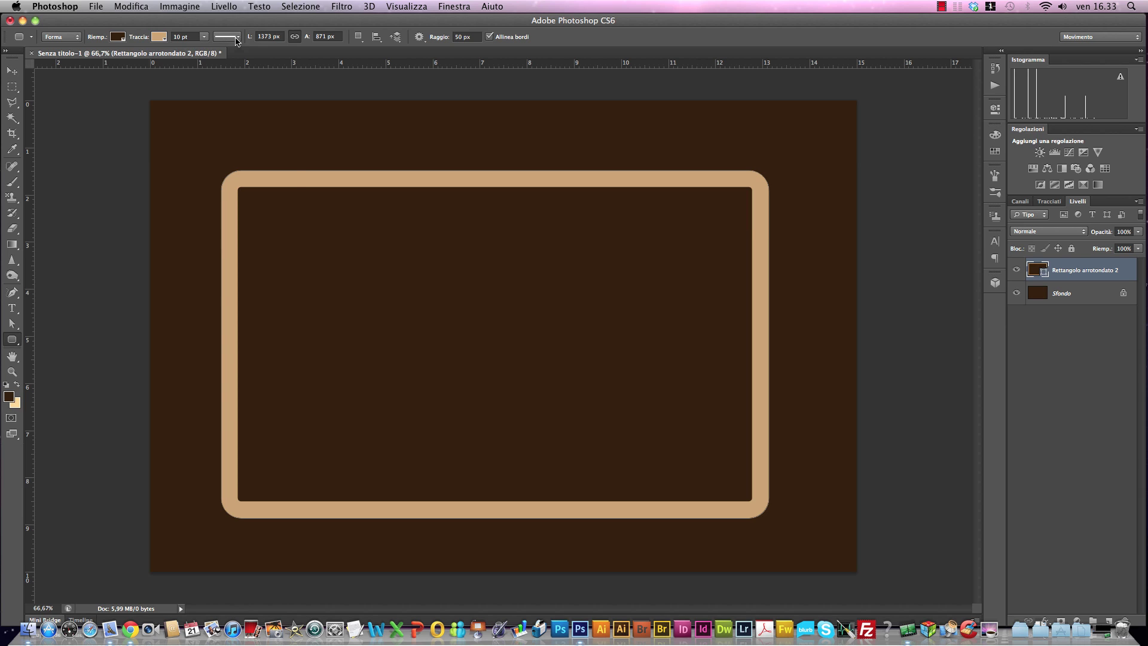
click(236, 38)
click(224, 111)
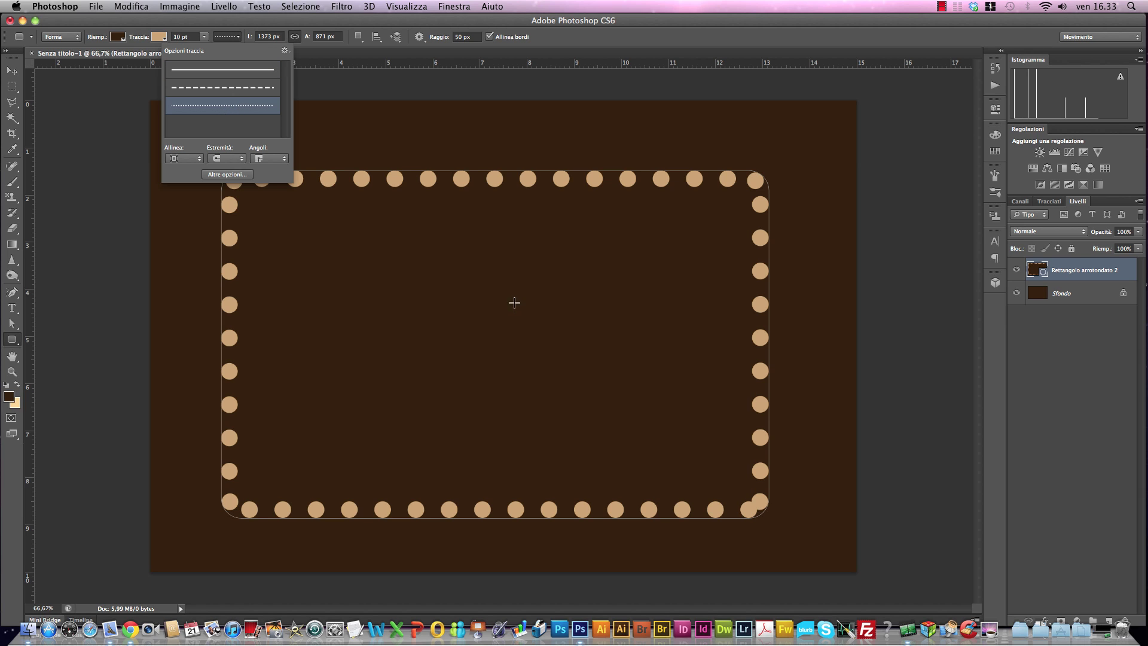
click(188, 43)
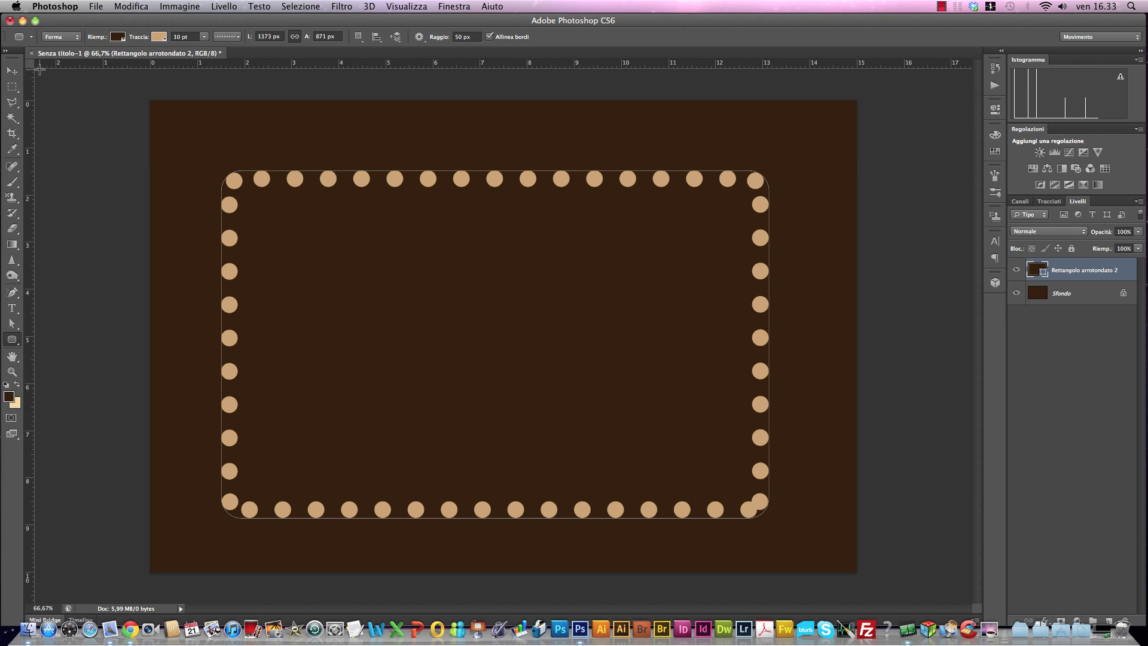
Select the shape's width field to resize the frame to 1543 × 979 px
click(12, 71)
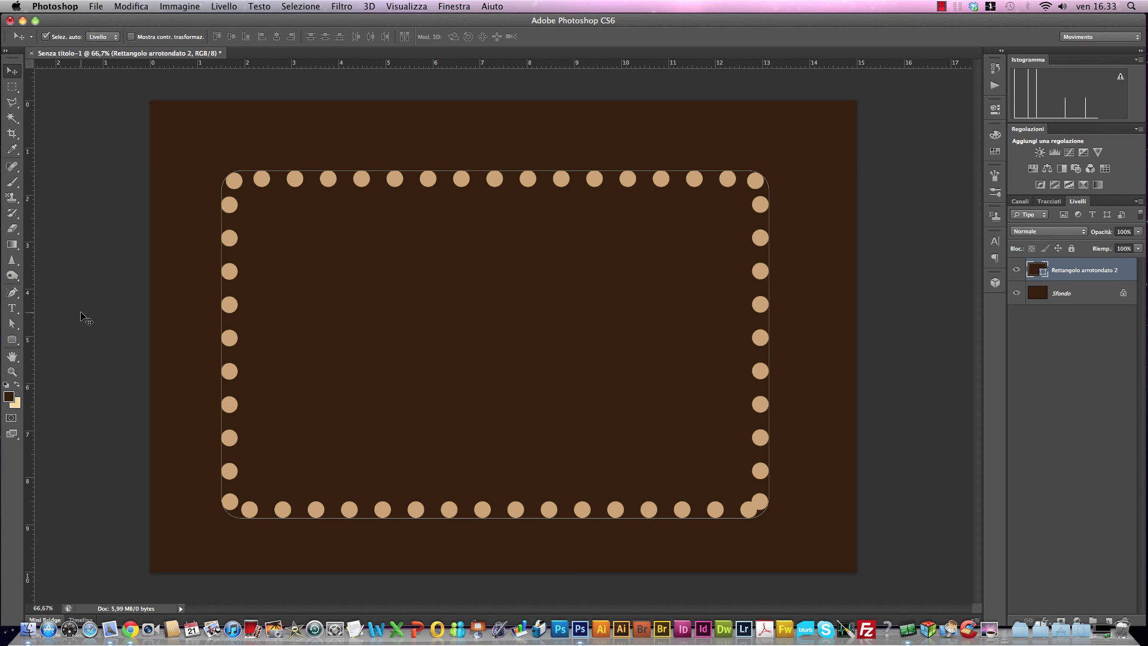
click(12, 339)
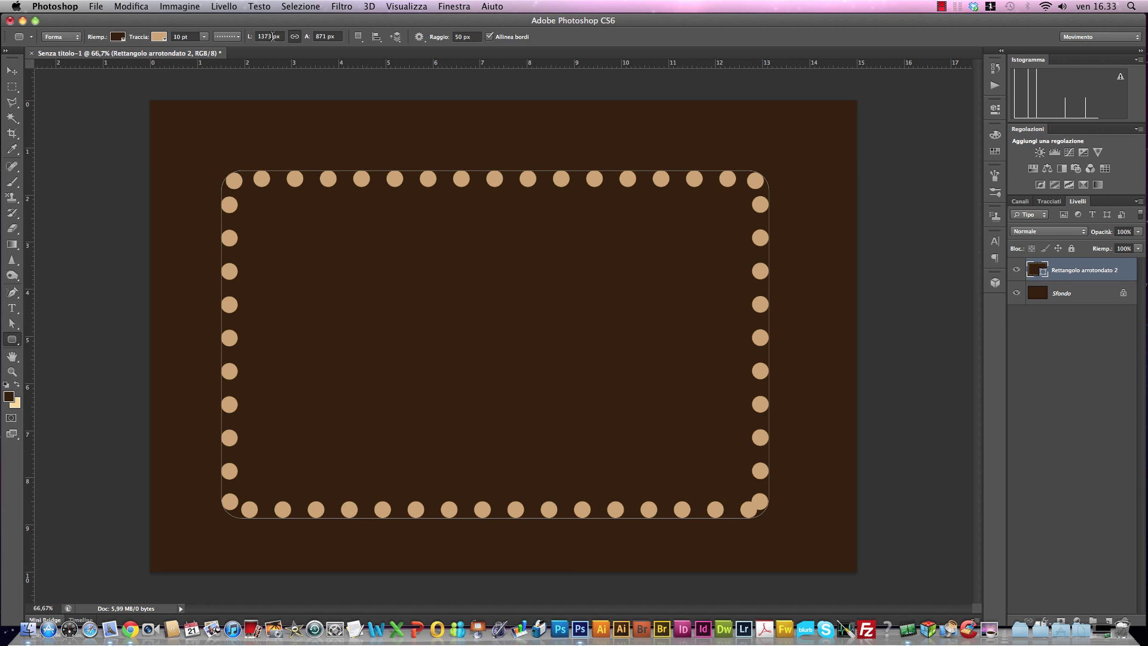
drag(272, 36, 251, 39)
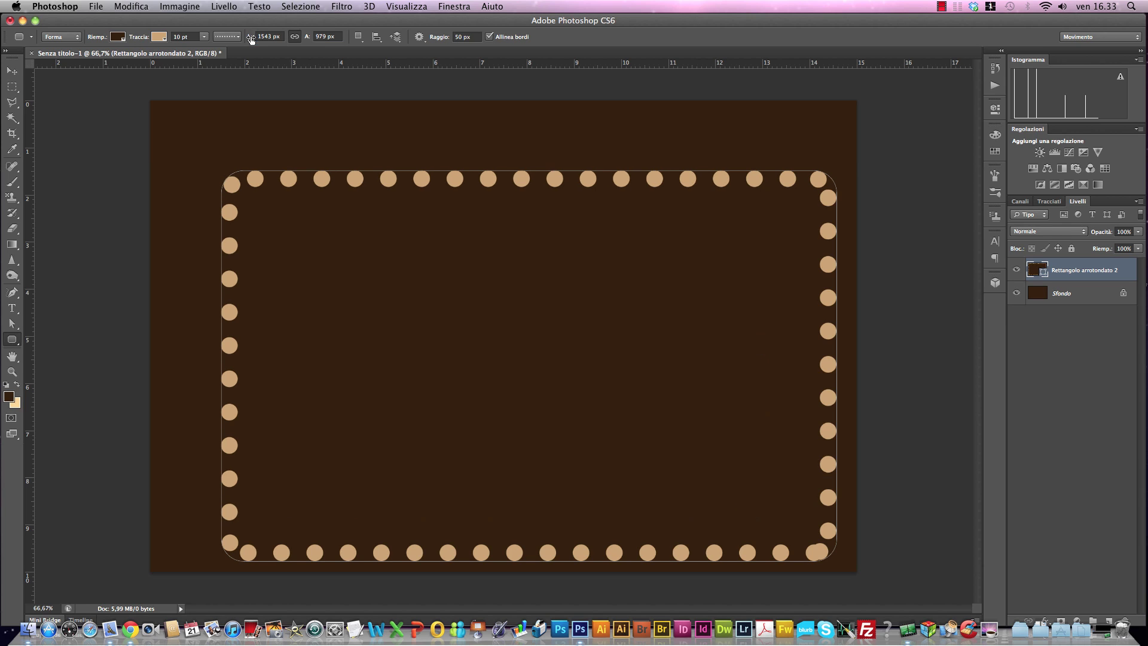
Move the dotted frame up and to the left
click(12, 71)
drag(287, 178, 264, 153)
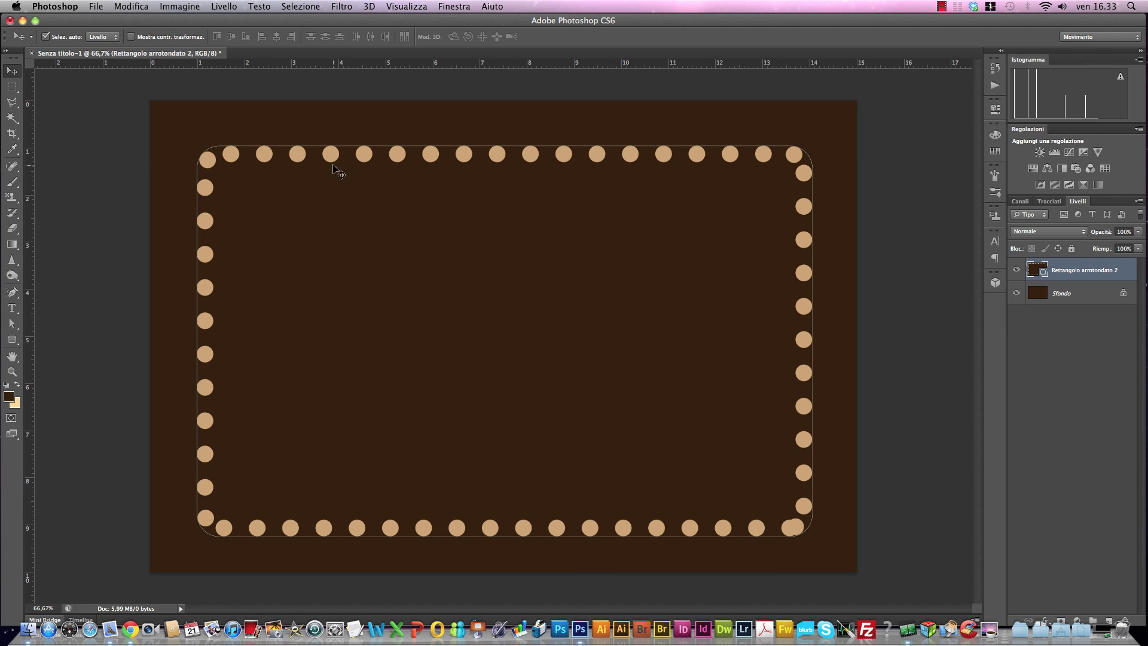
click(12, 340)
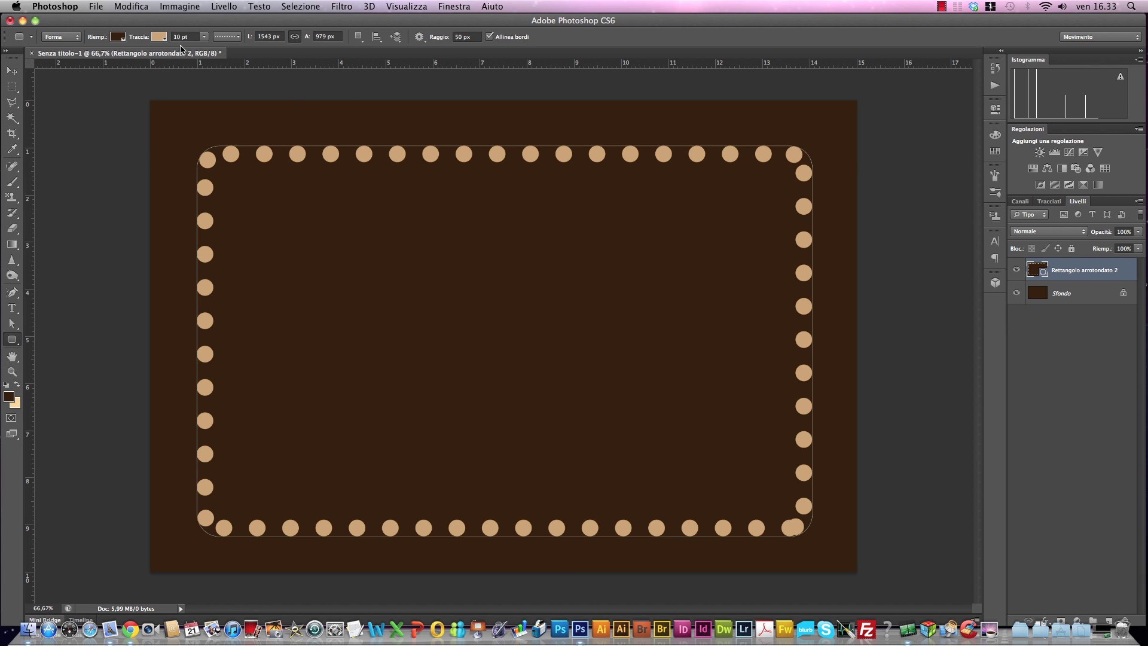
Reduce the frame's stroke width to 3 pt for smaller, denser dots
click(204, 36)
drag(198, 47, 207, 52)
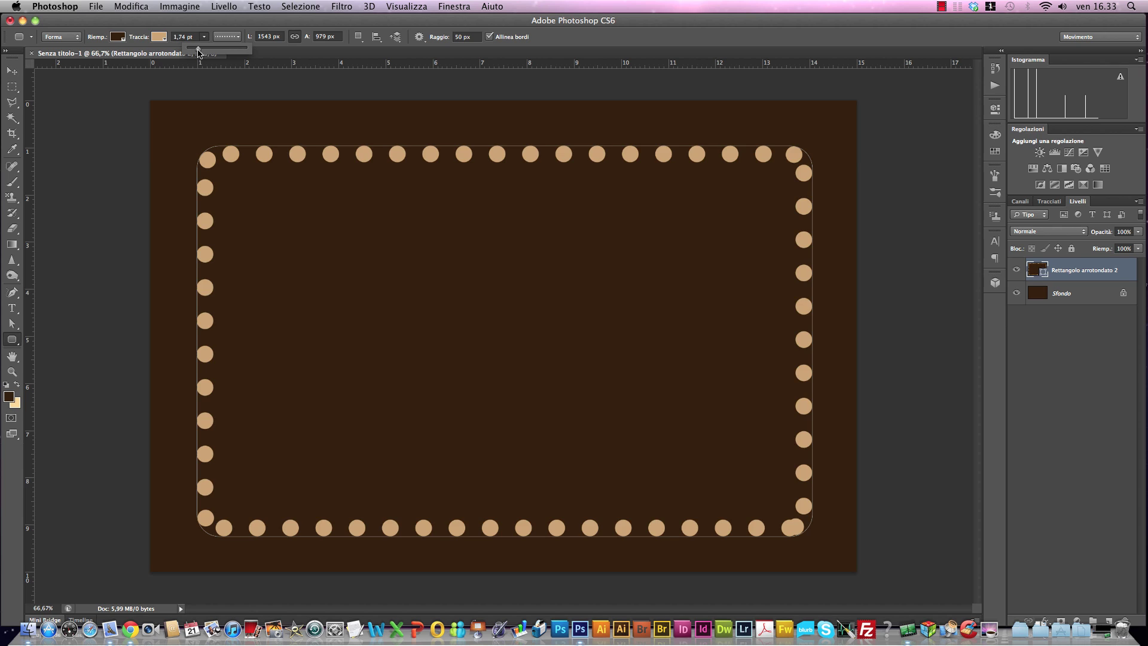
click(182, 36)
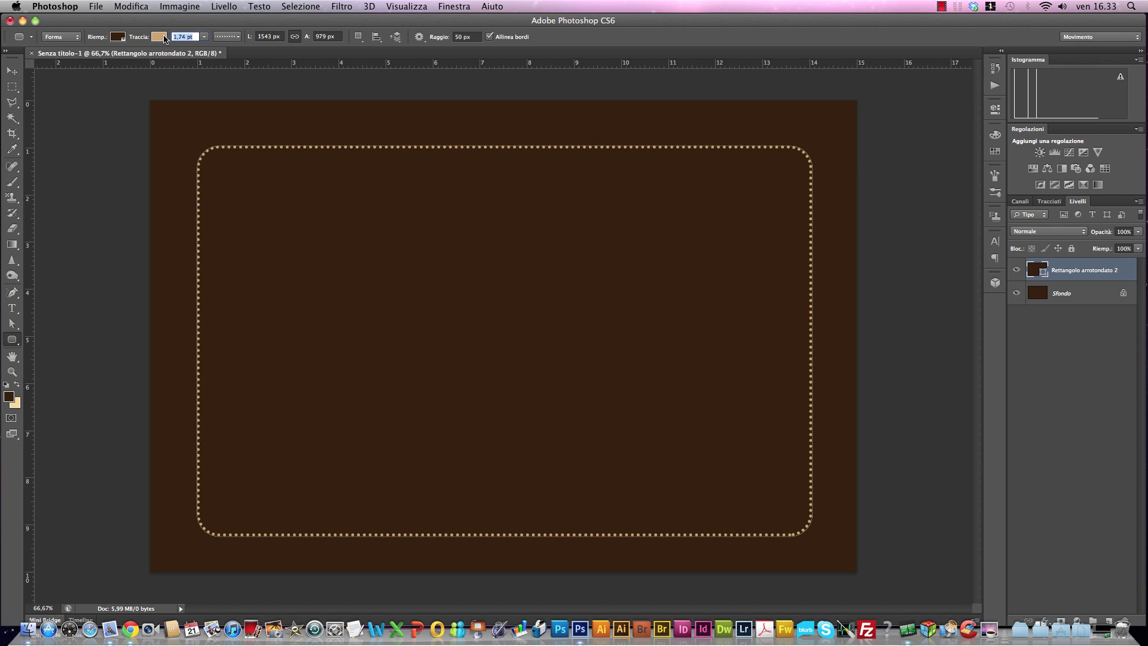
text(3)
key(Return)
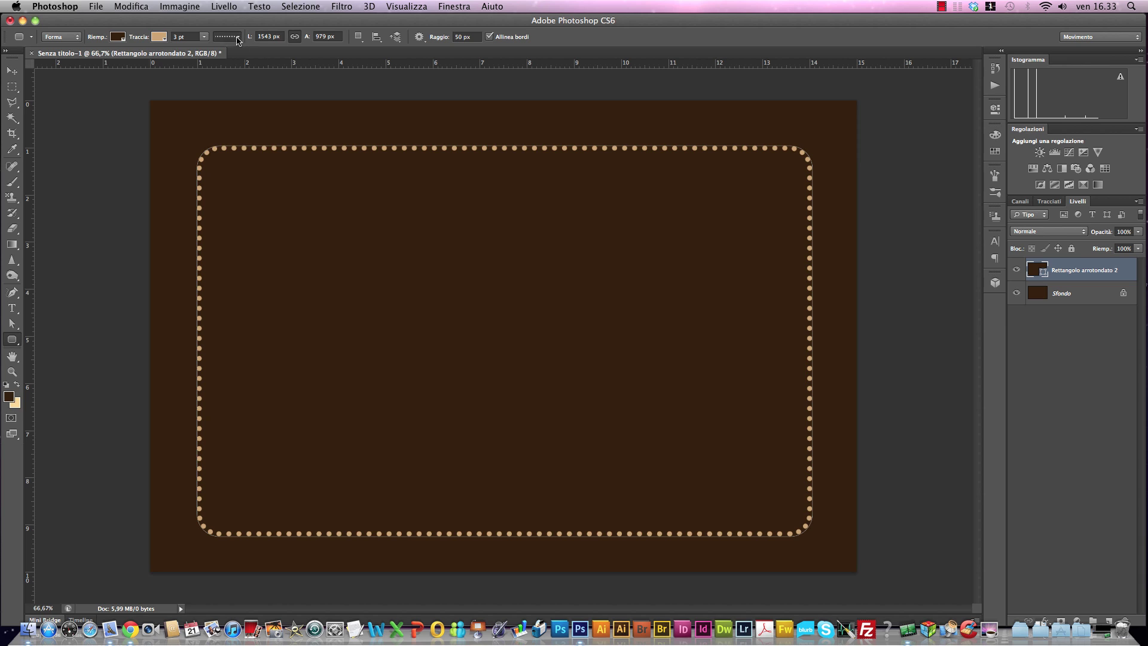
click(227, 36)
In the detailed Traccia settings, align the stroke to Esterno and keep rounded (Arrotondata) ends
click(244, 175)
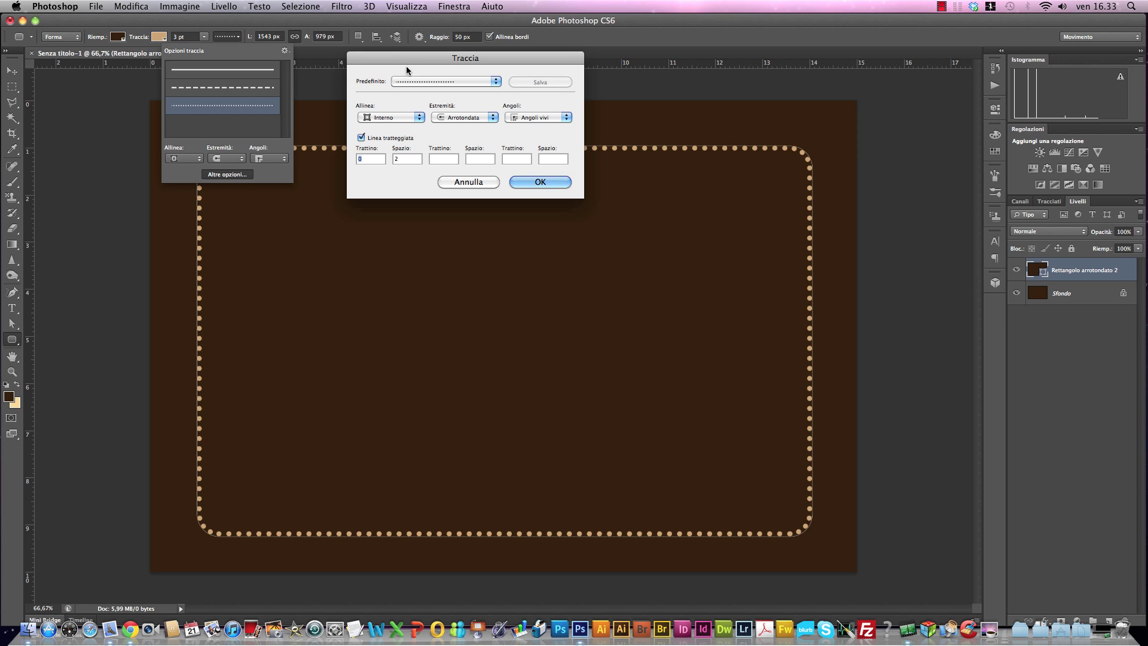
mouse_move(405, 58)
mouse_down()
mouse_move(627, 151)
mouse_move(634, 122)
mouse_up()
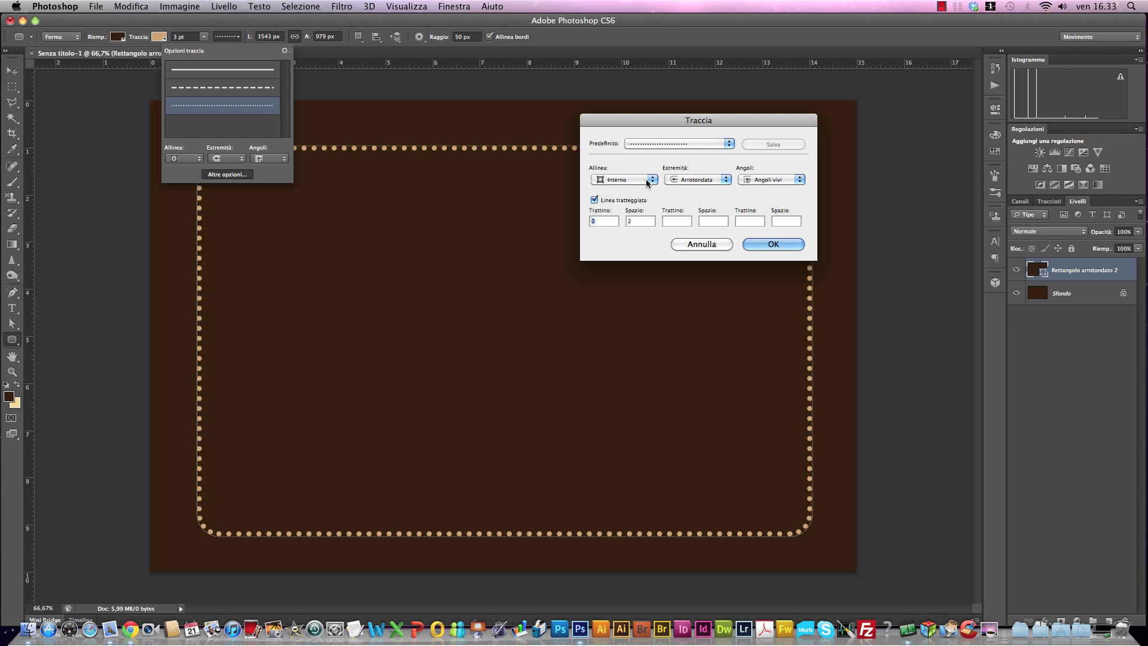
click(648, 179)
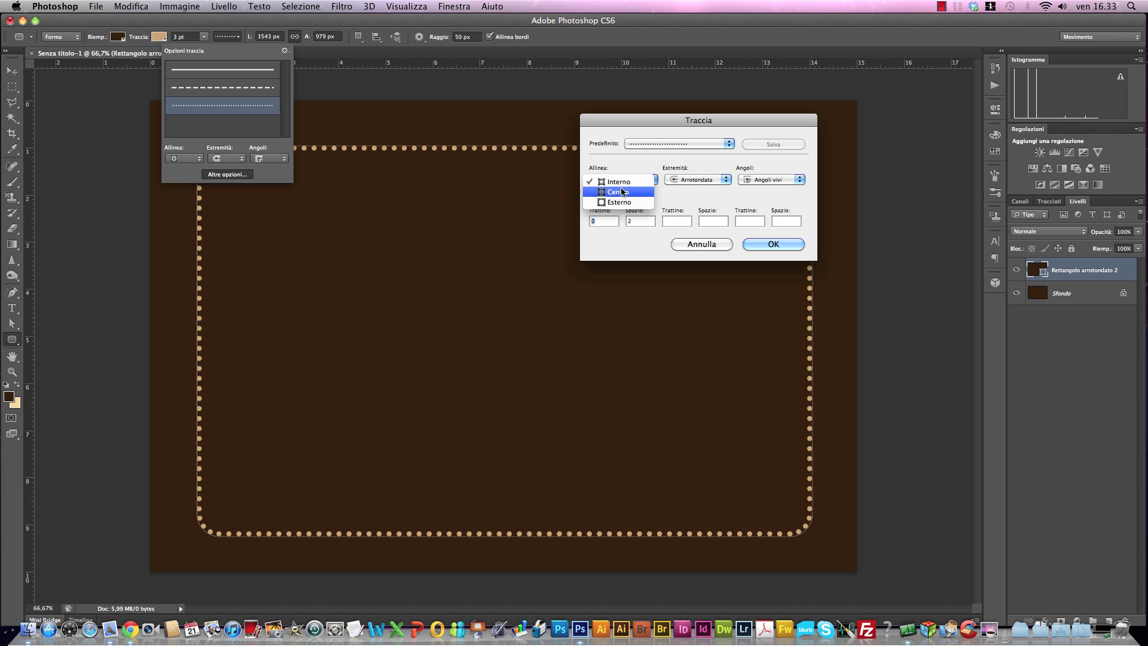
click(622, 202)
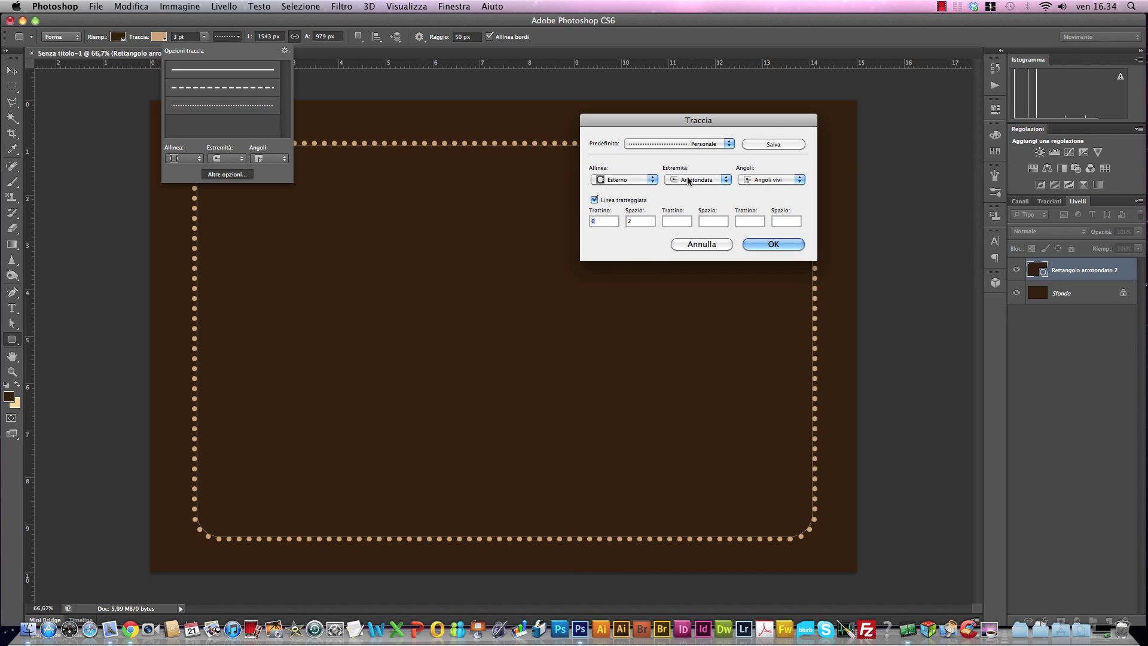
click(720, 181)
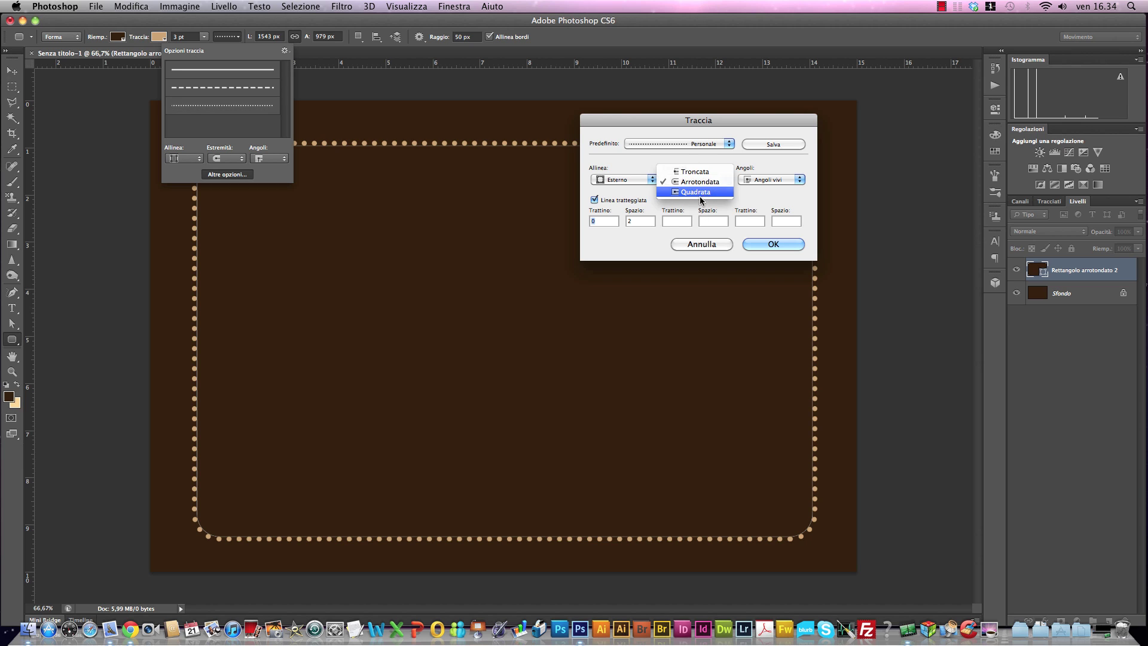
click(701, 192)
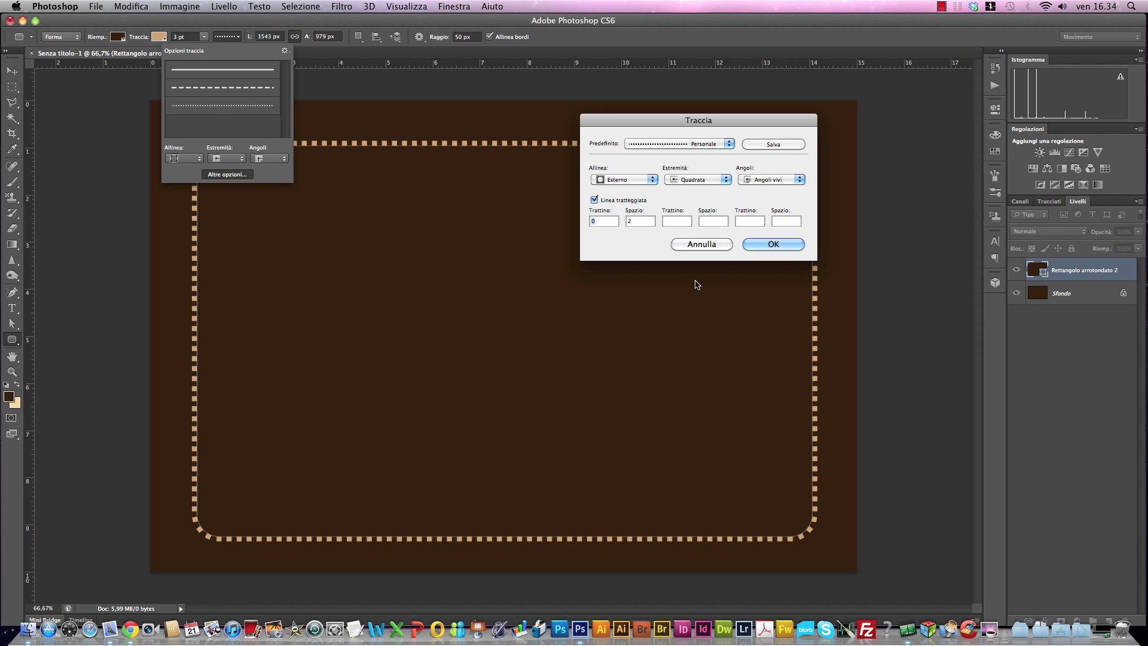
click(717, 180)
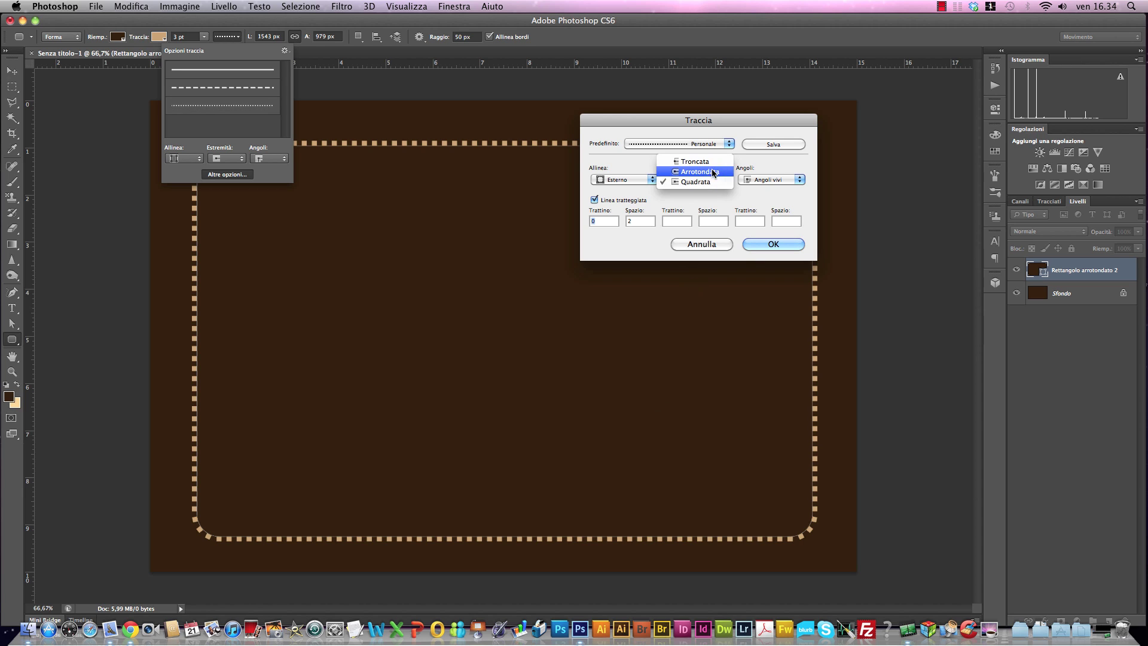
click(713, 173)
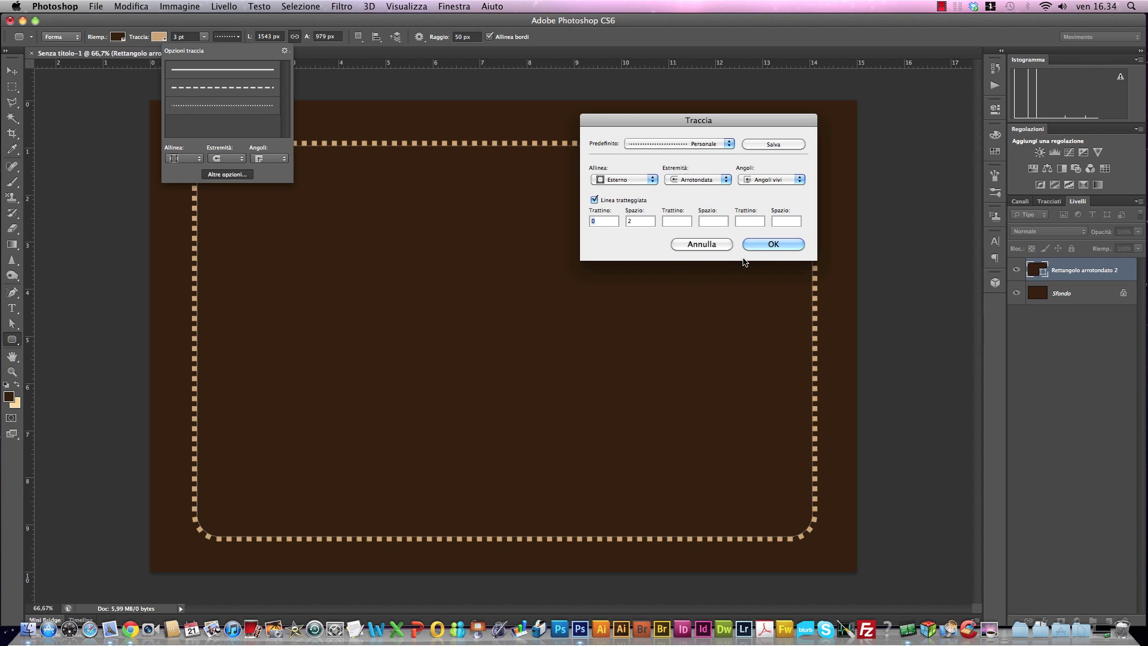
click(798, 180)
drag(776, 127, 712, 262)
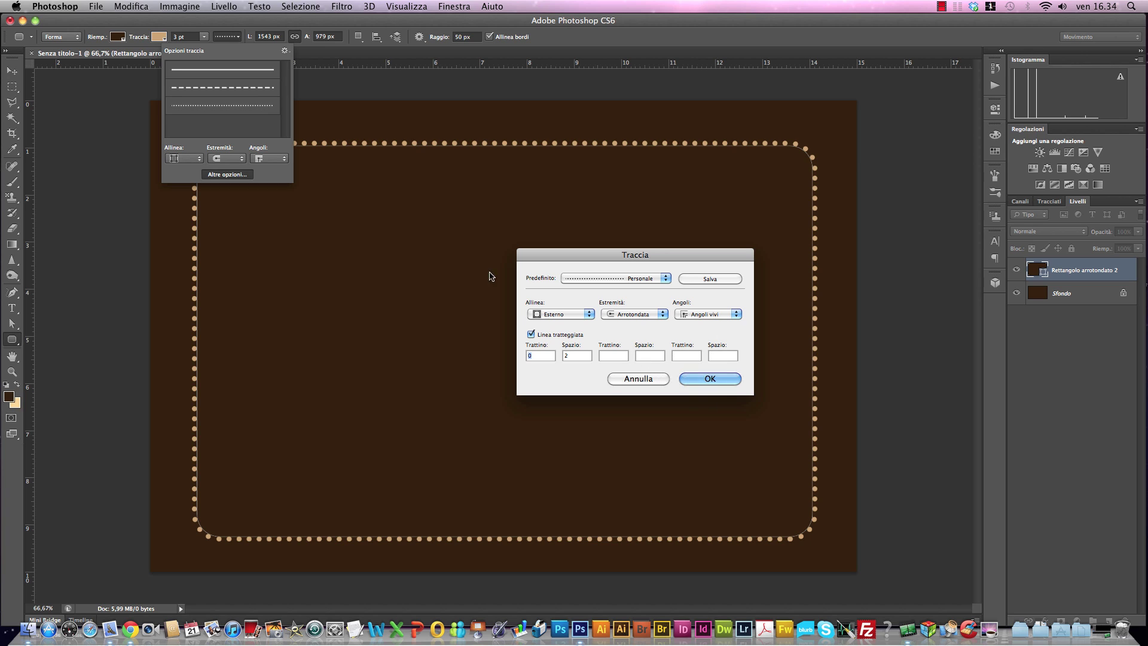
click(710, 378)
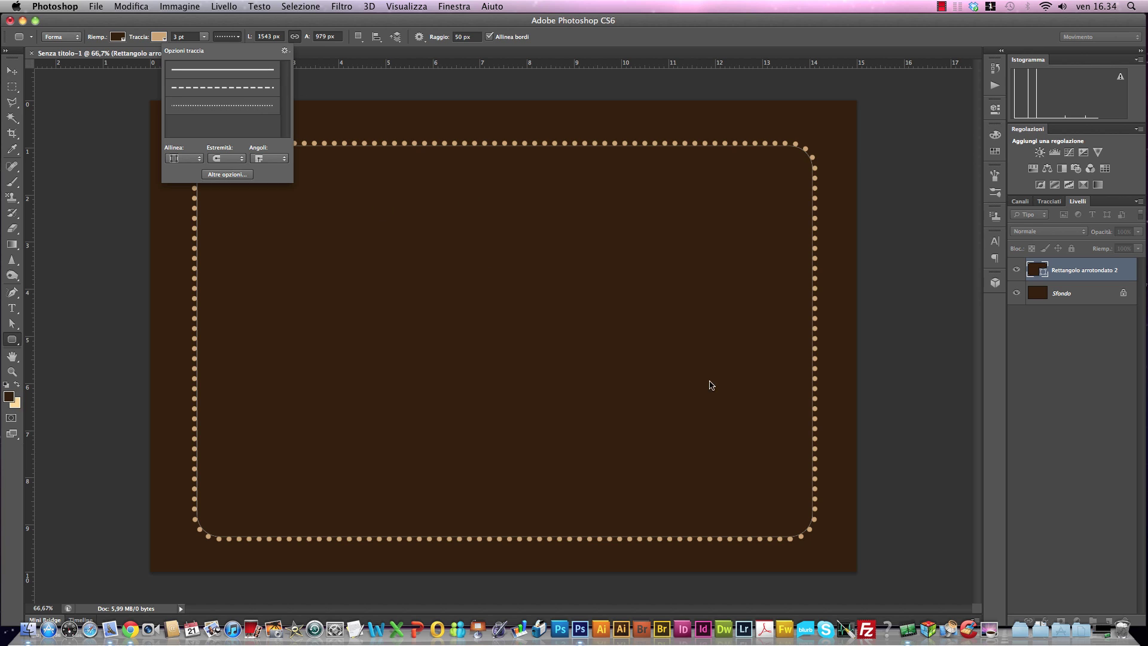
click(238, 38)
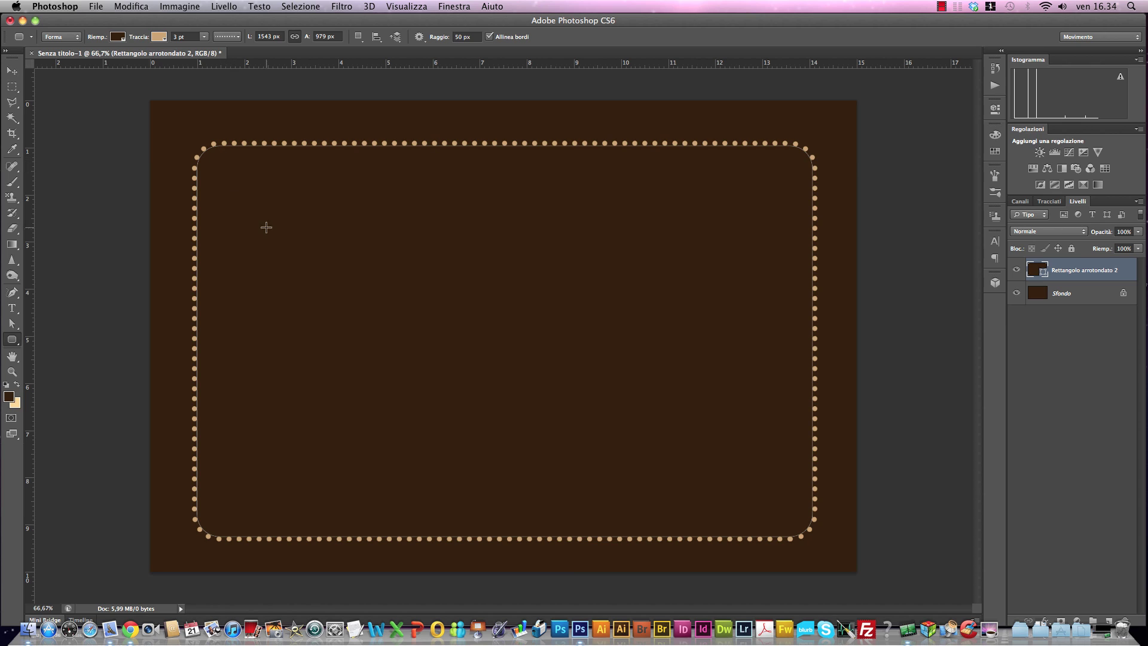
Draw a smaller 520 × 268 px dotted rounded rectangle in the upper left and zoom into its corner
drag(277, 221, 486, 329)
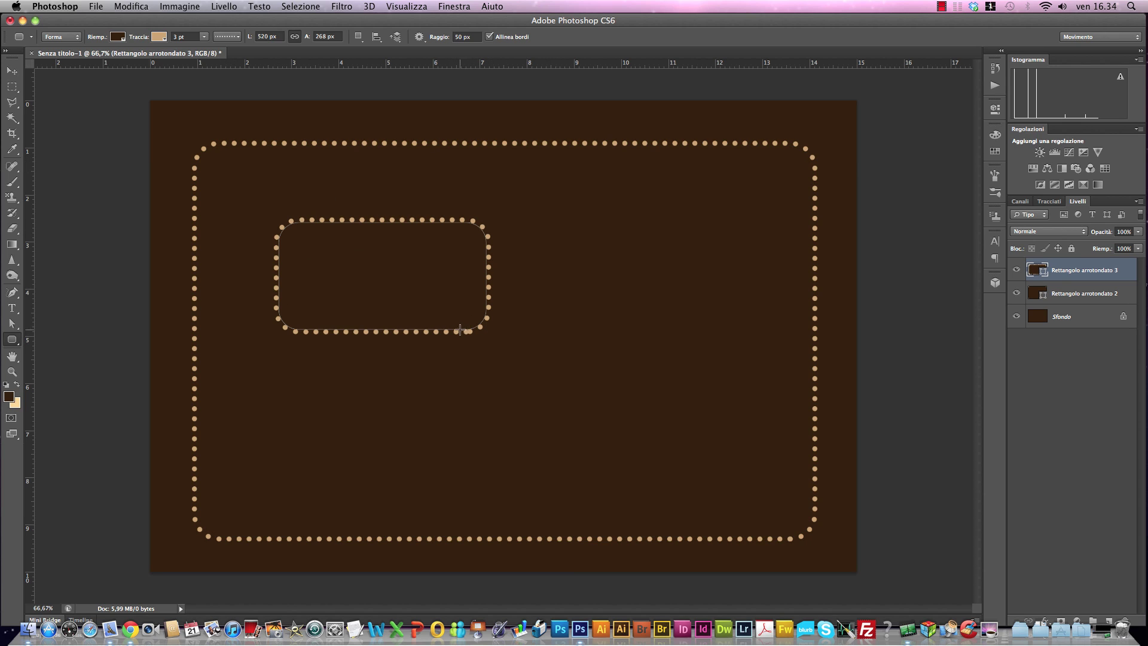
click(12, 371)
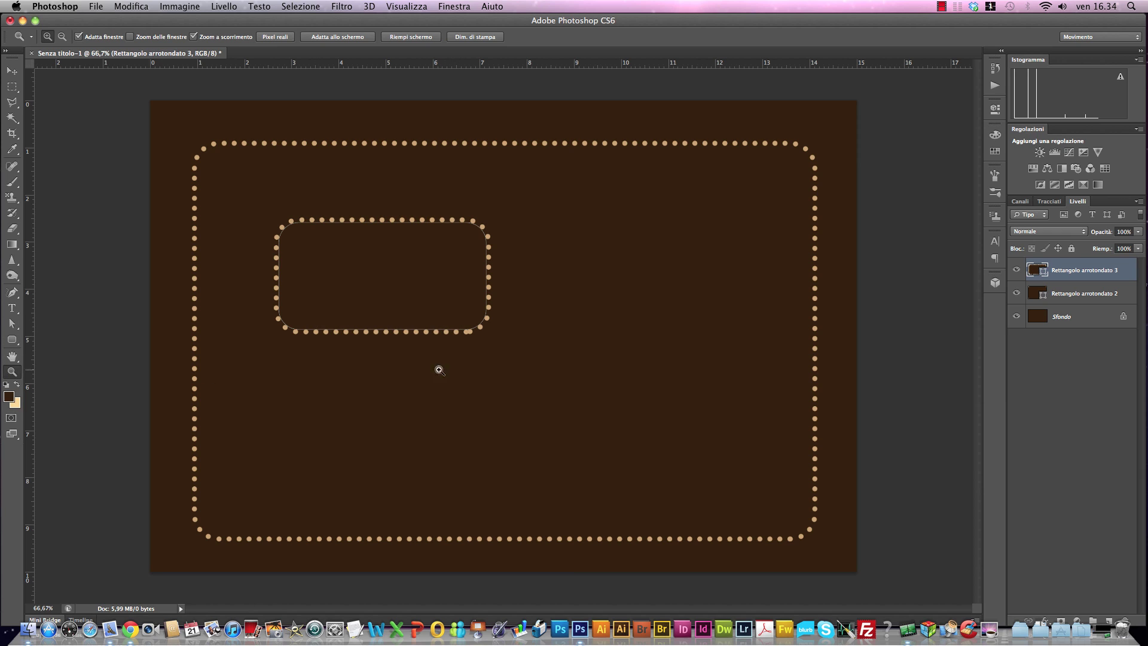
drag(460, 319, 484, 354)
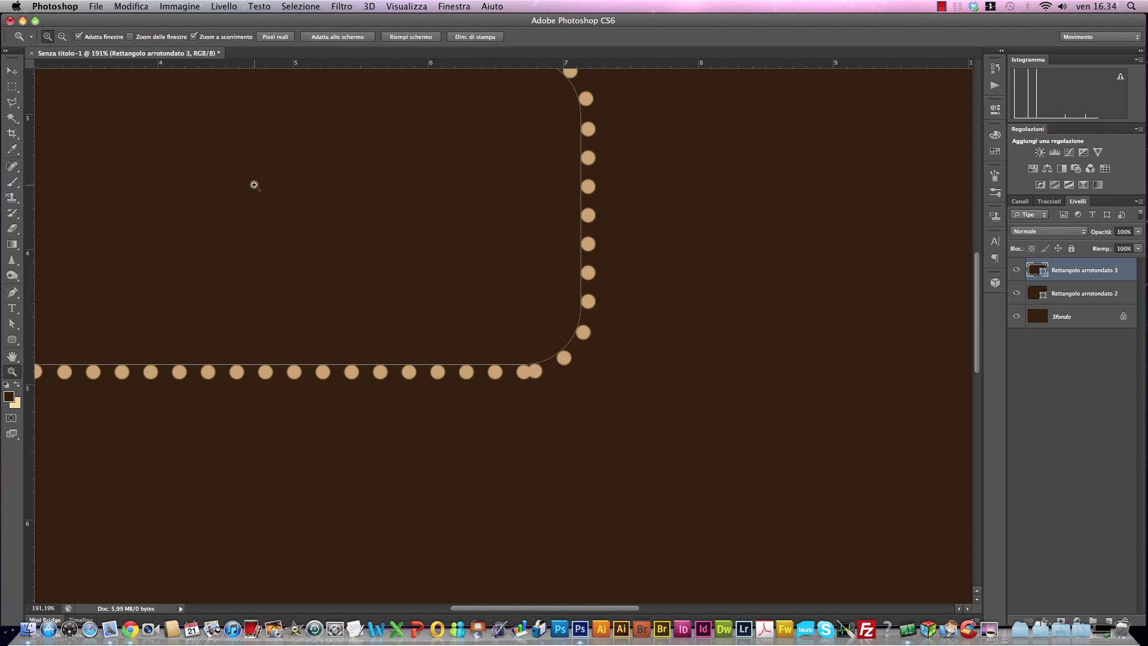
Raise the small rectangle's dot gap (Spazio) from 2 to 2,02 in the detailed stroke settings
click(10, 341)
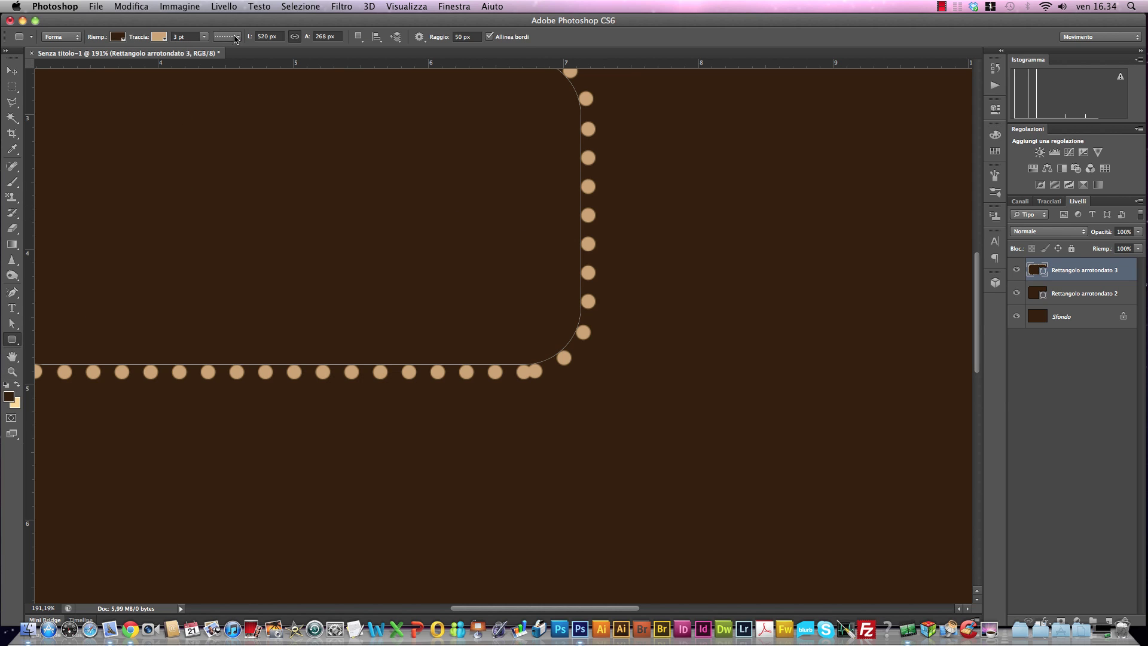
click(236, 39)
click(228, 174)
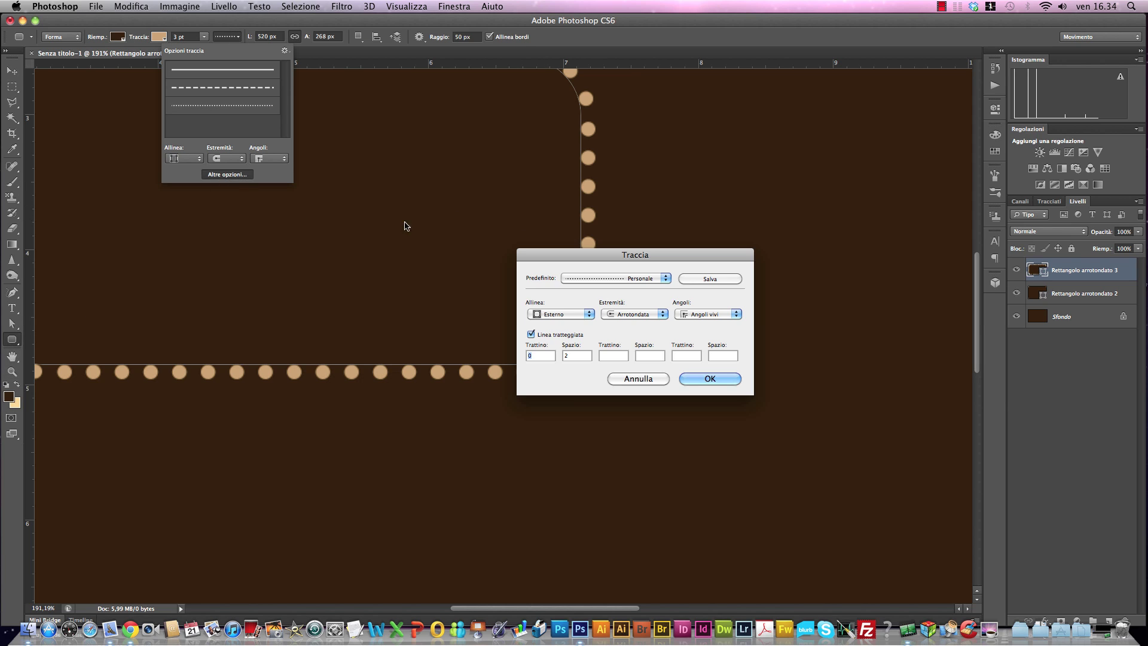
drag(575, 254, 696, 172)
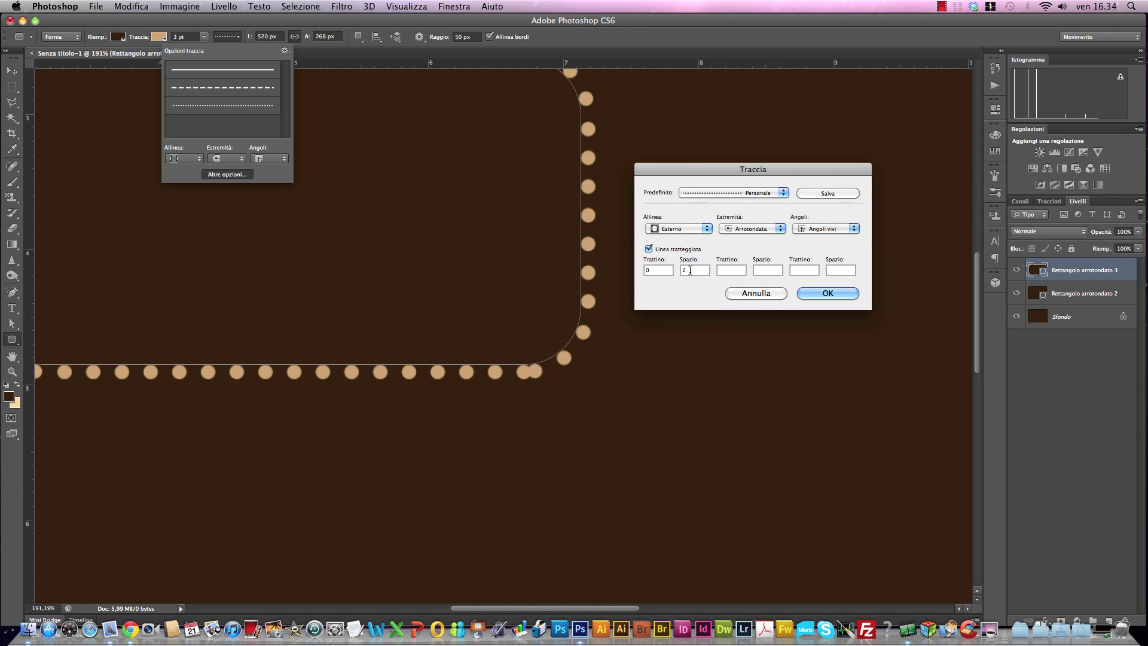
double_click(689, 270)
key(Up)
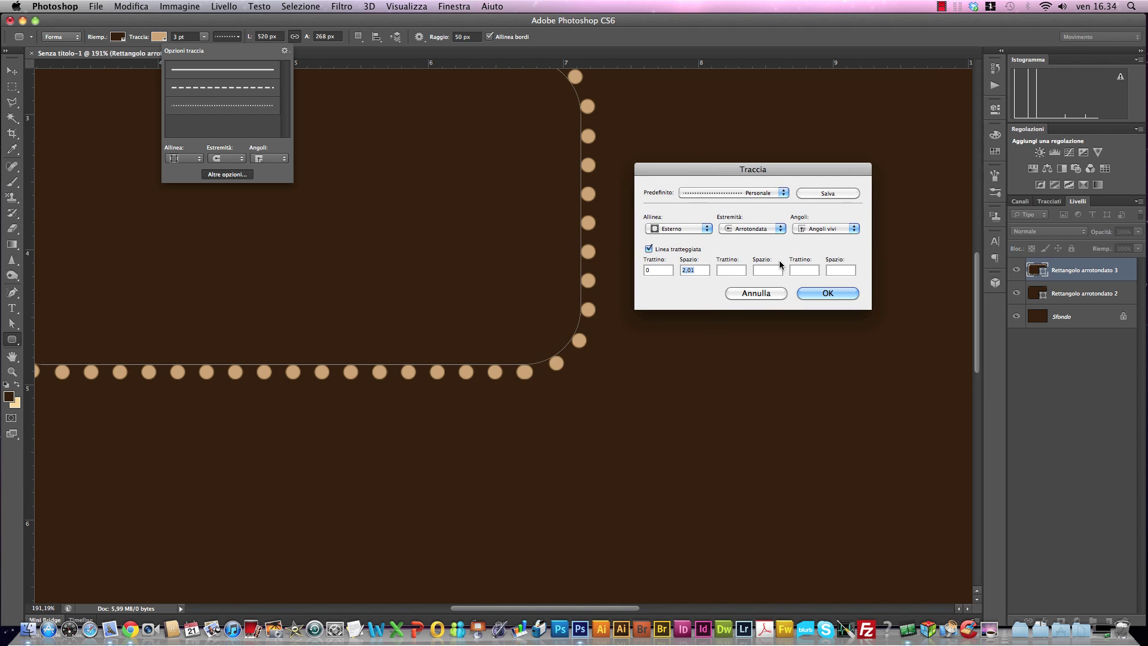
key(Up)
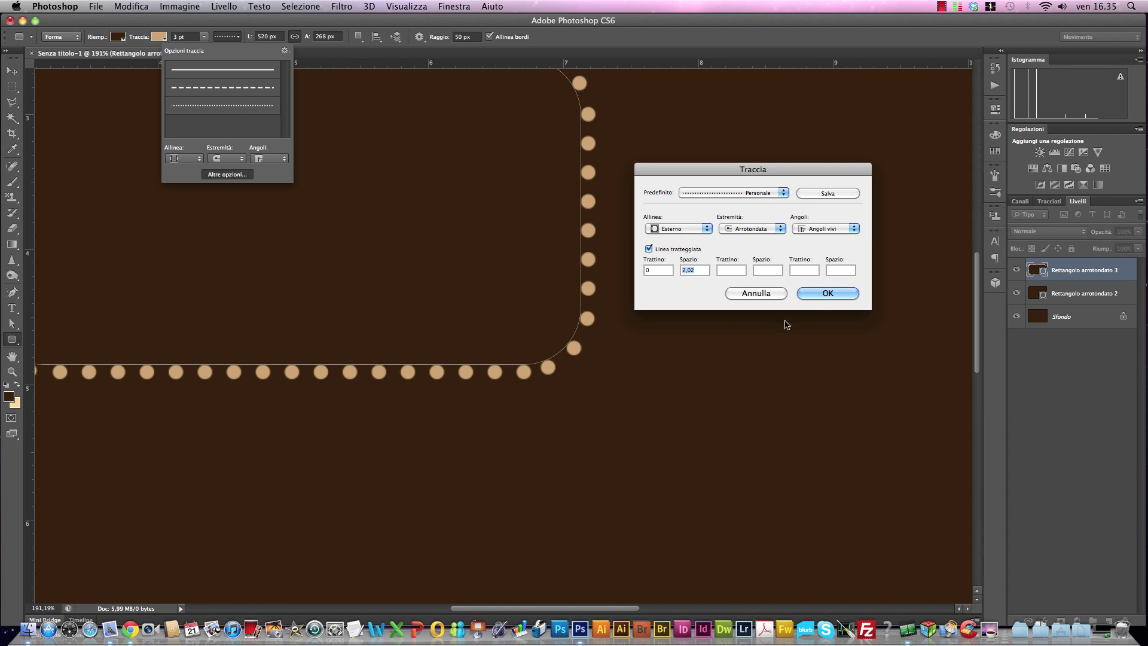
click(819, 293)
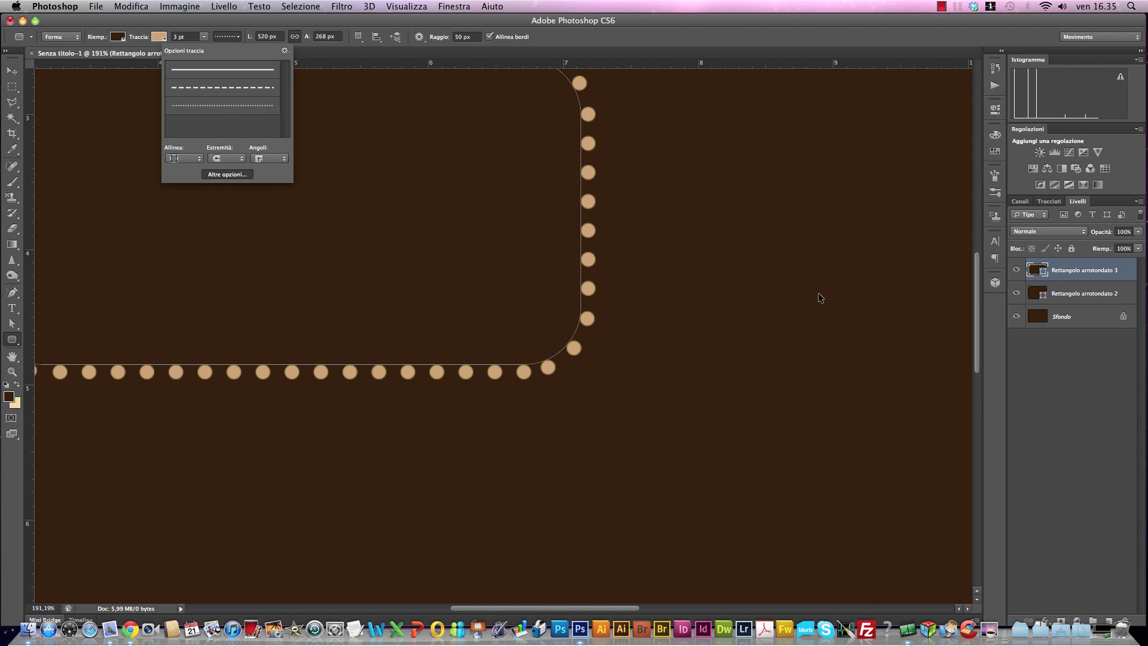
Delete the 'Rettangolo arrotondato 3' layer so only the 1543 × 979 px frame remains
click(1085, 277)
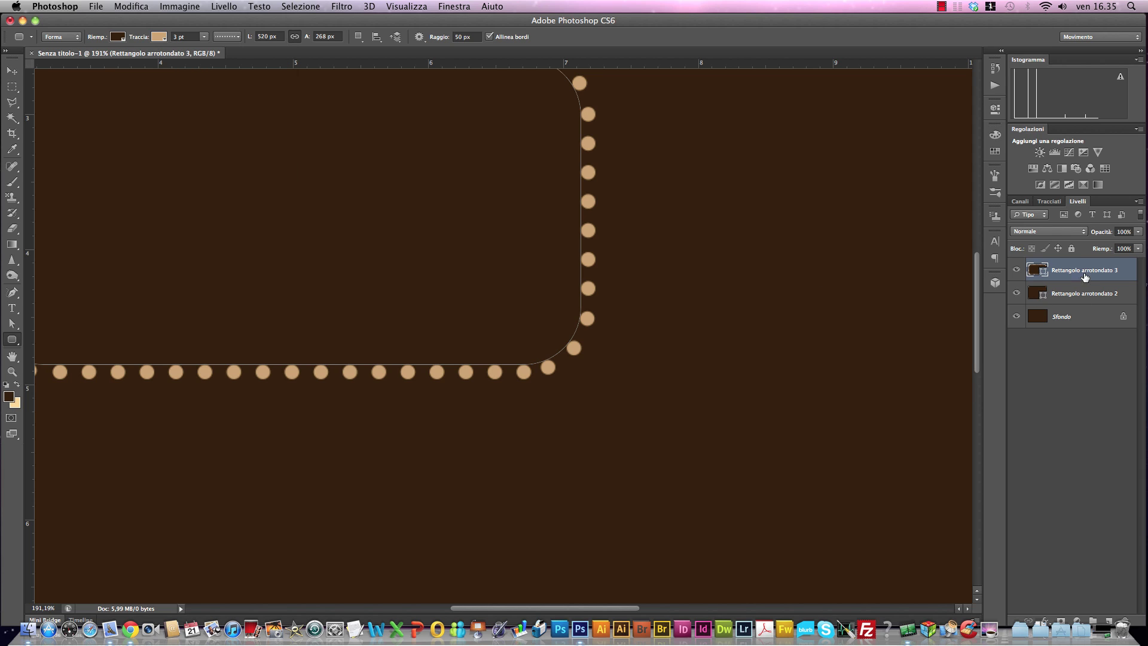
key(super+0)
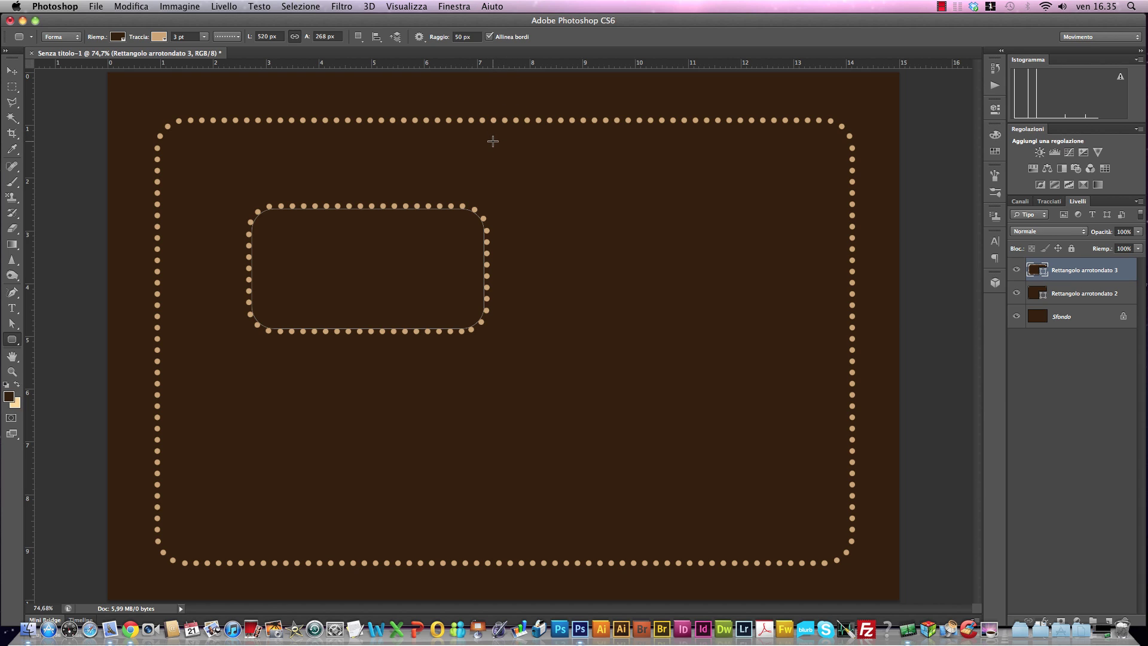
drag(1094, 270, 1124, 607)
click(1079, 292)
key(Delete)
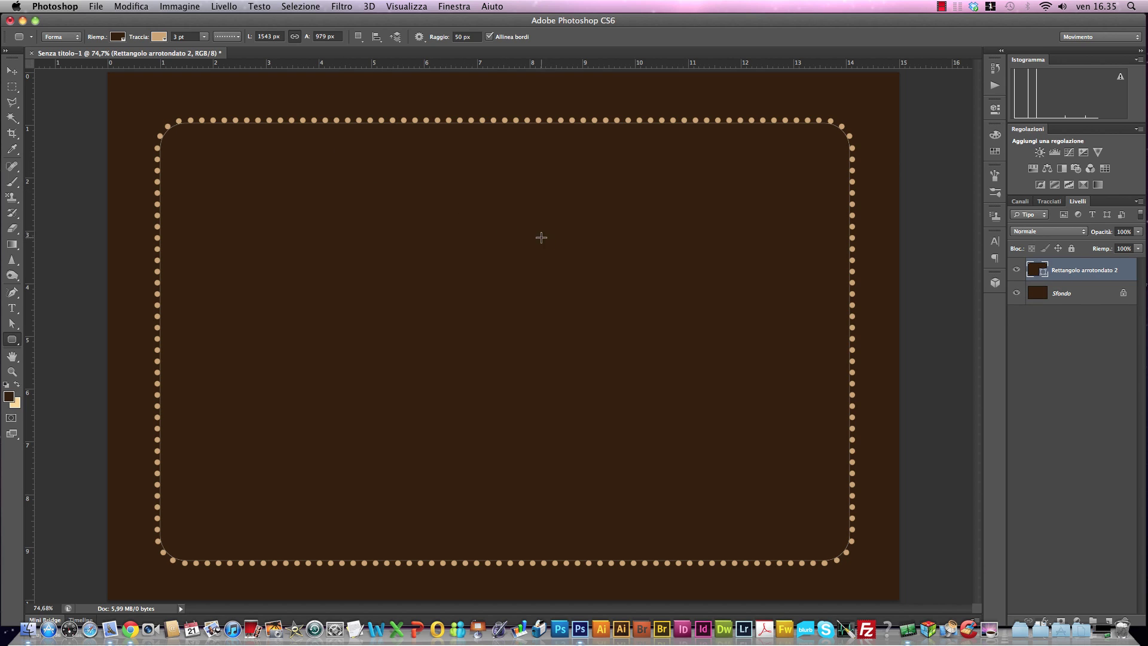
Align the dotted frame's vertical centre with the Sfondo background, then reselect the frame layer
shift+click(1062, 299)
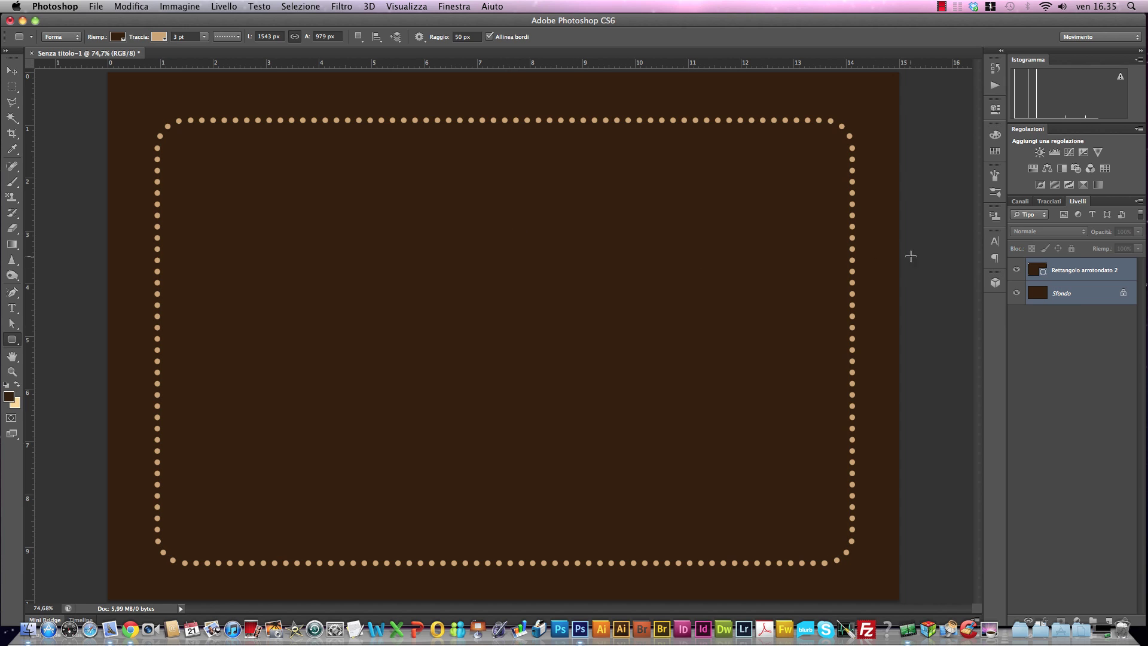
click(12, 70)
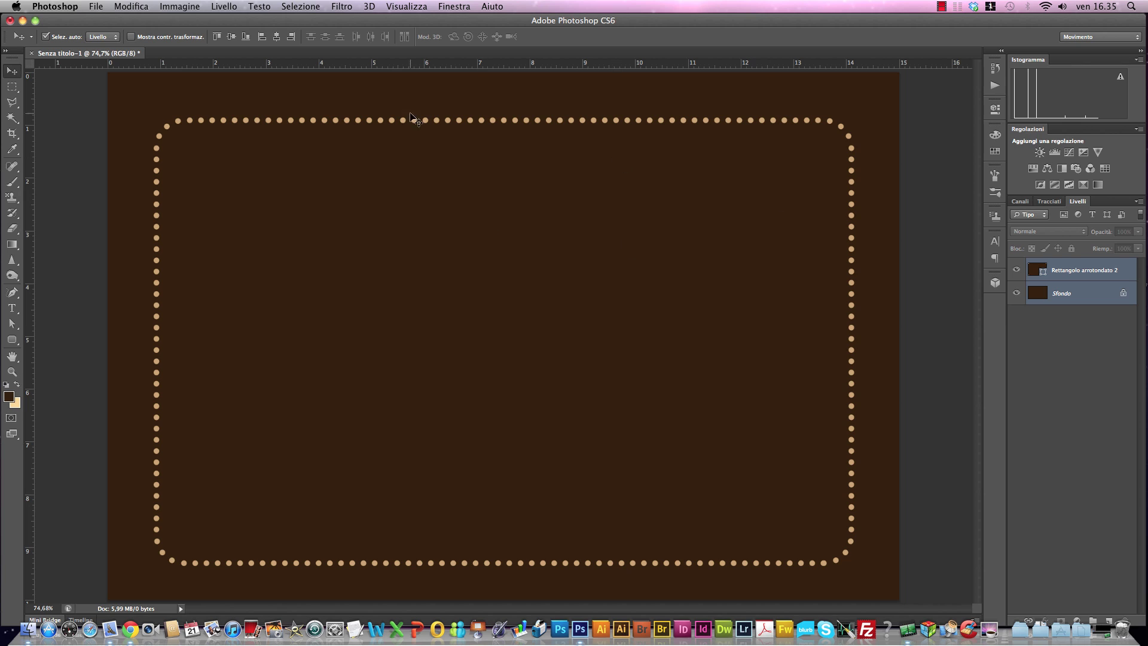
click(231, 36)
click(1082, 278)
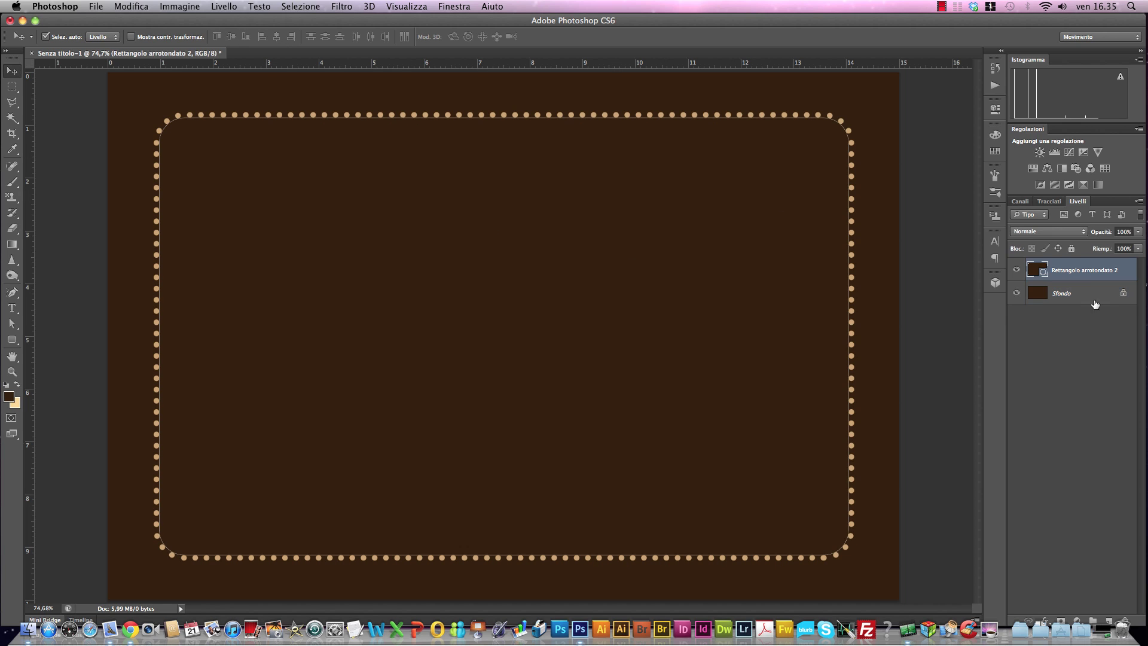
click(1055, 280)
click(12, 341)
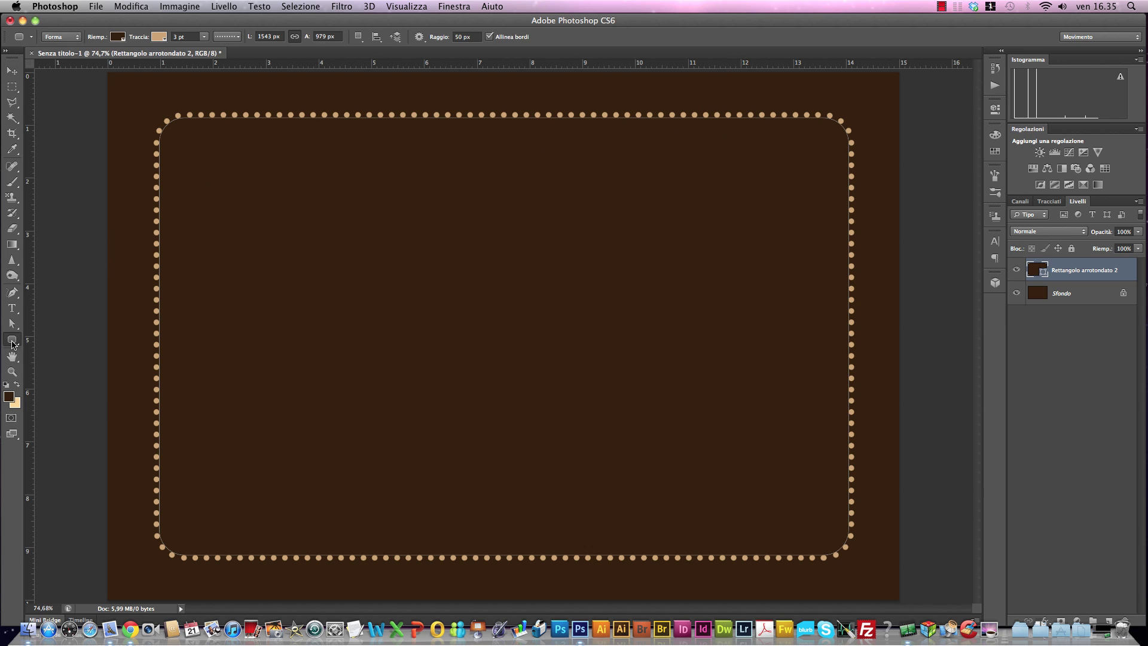
right_click(12, 342)
Merge a Combine Shapes ellipse into the frame's top centre, making it 1543 × 1056 px
click(65, 360)
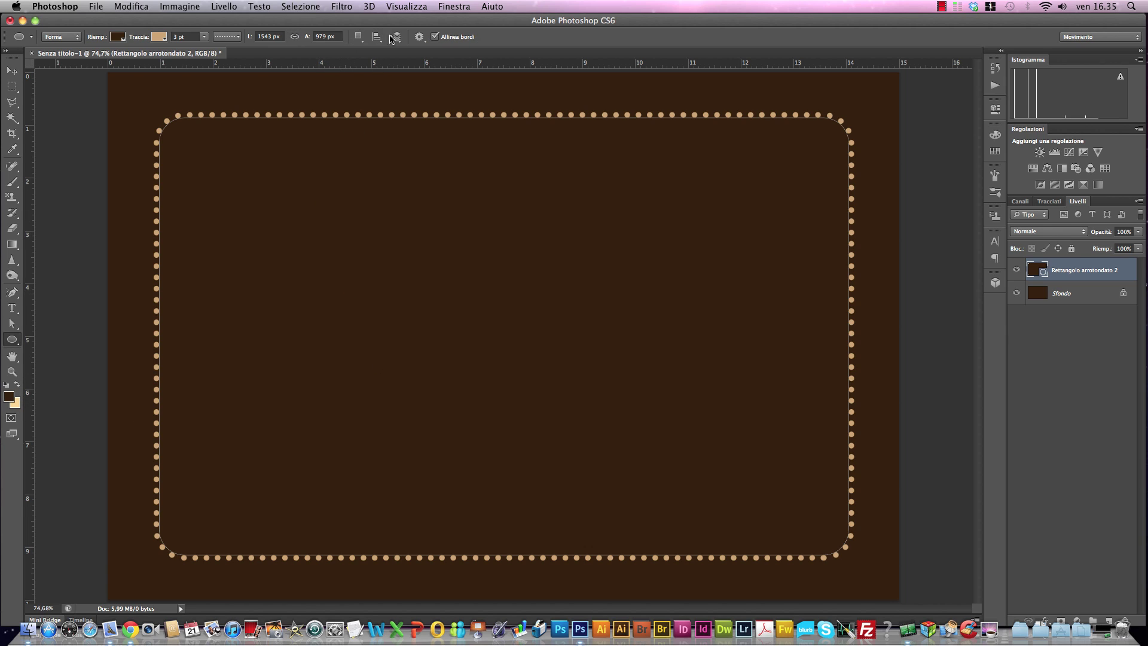
click(360, 38)
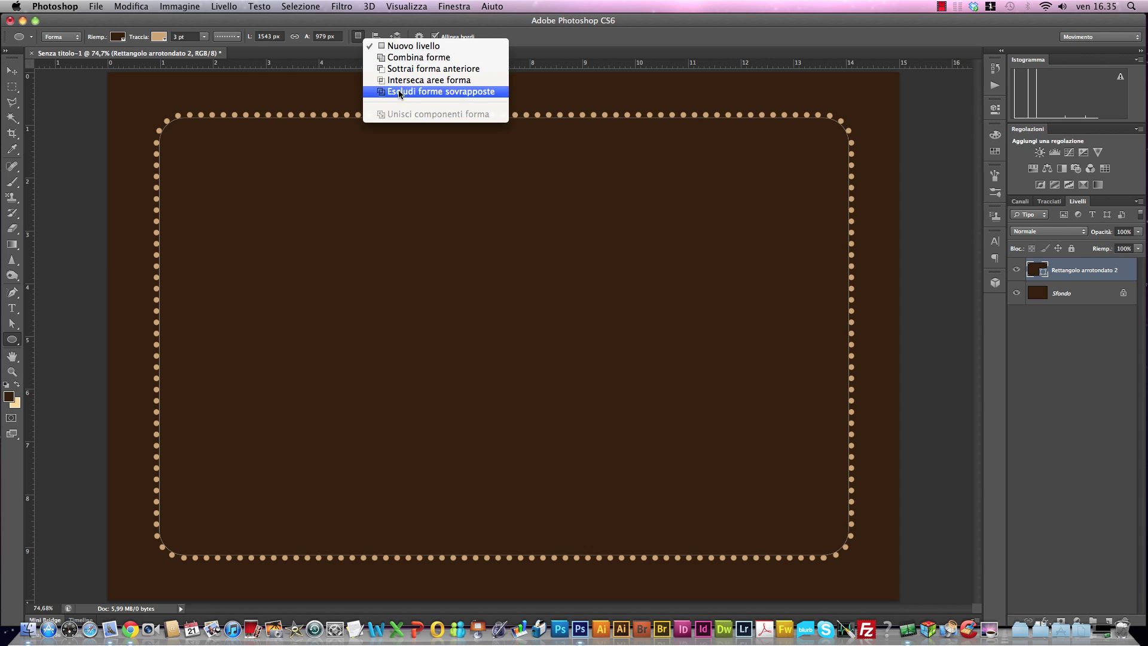
click(414, 58)
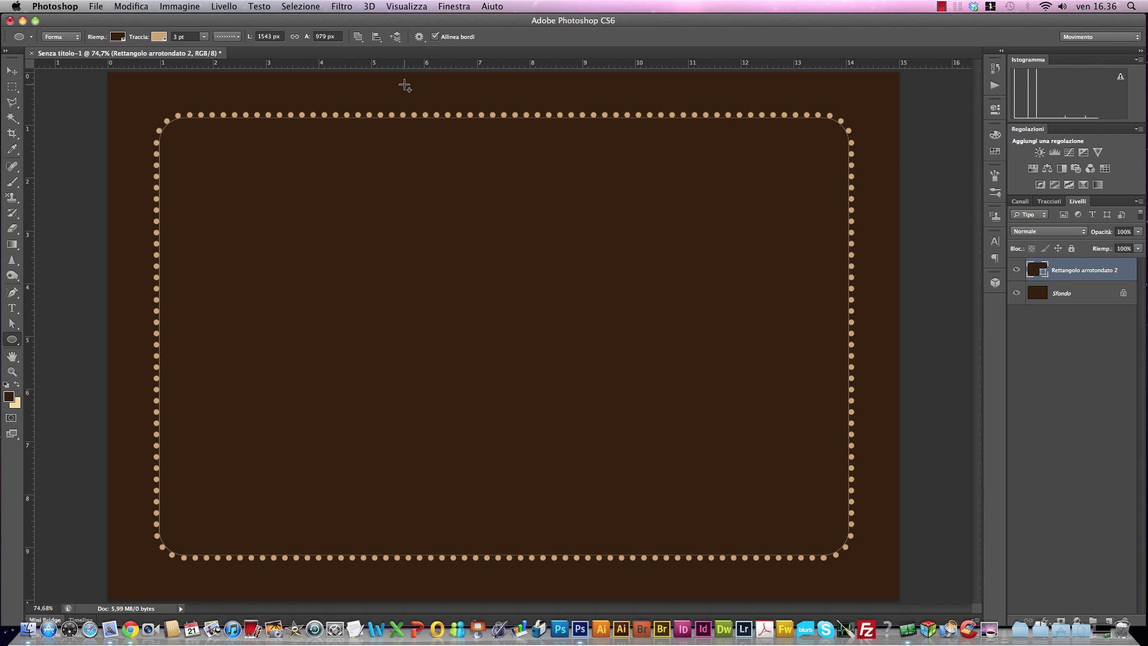
drag(401, 84, 615, 257)
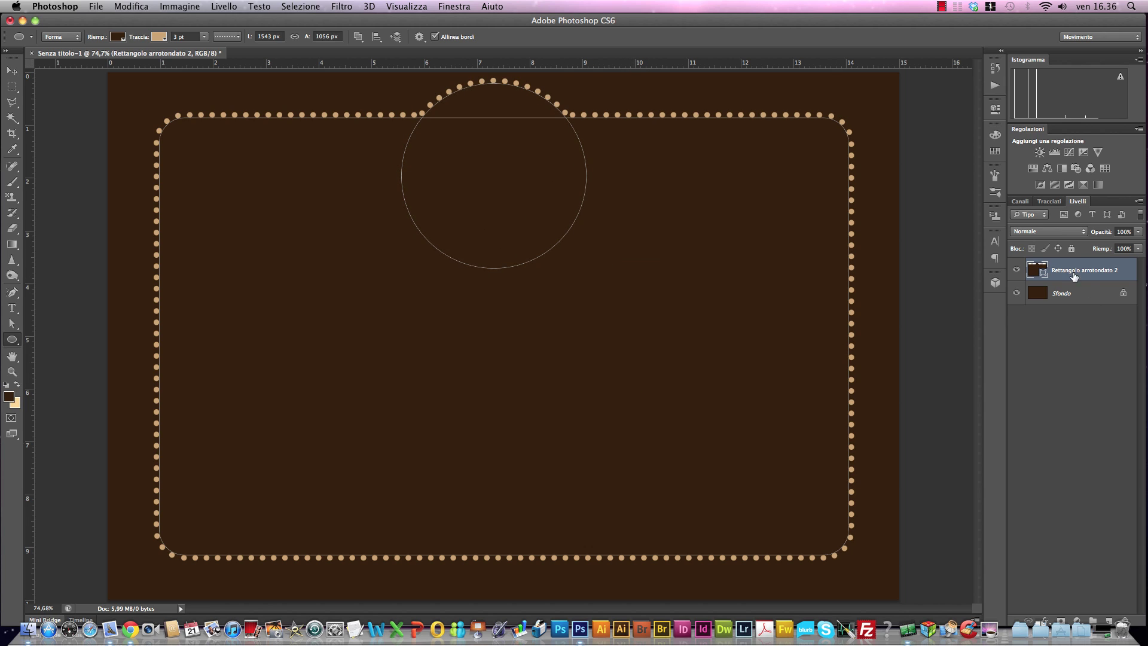
click(1049, 201)
click(1048, 253)
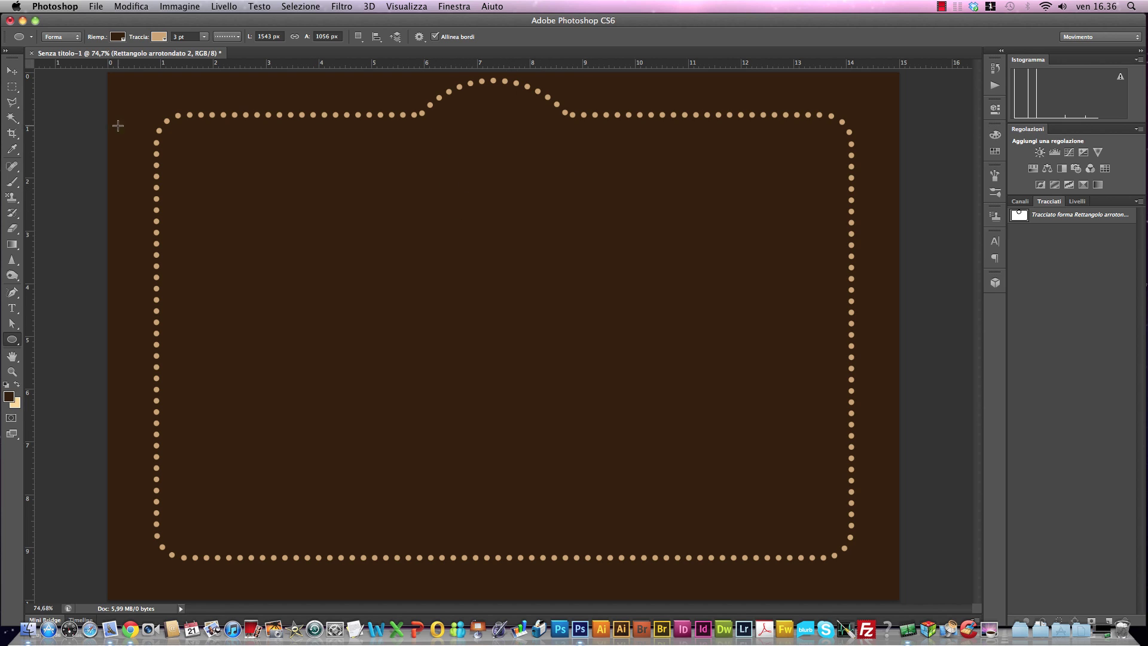
Draw a custom crown shape inside the frame's top arch
click(20, 340)
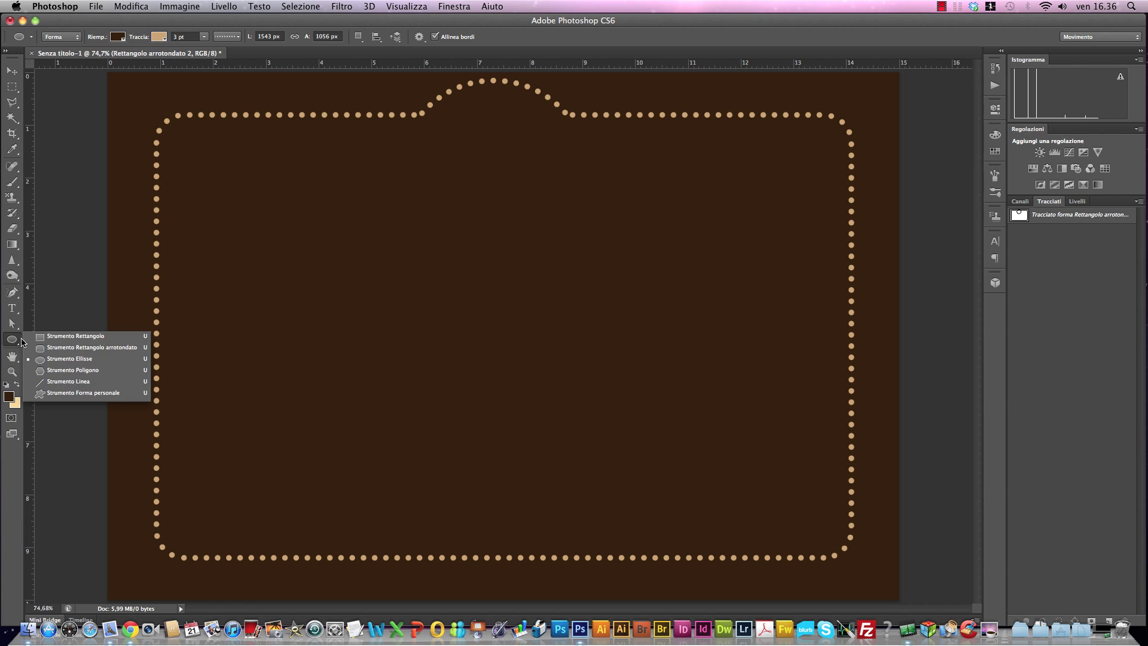
click(74, 393)
click(469, 38)
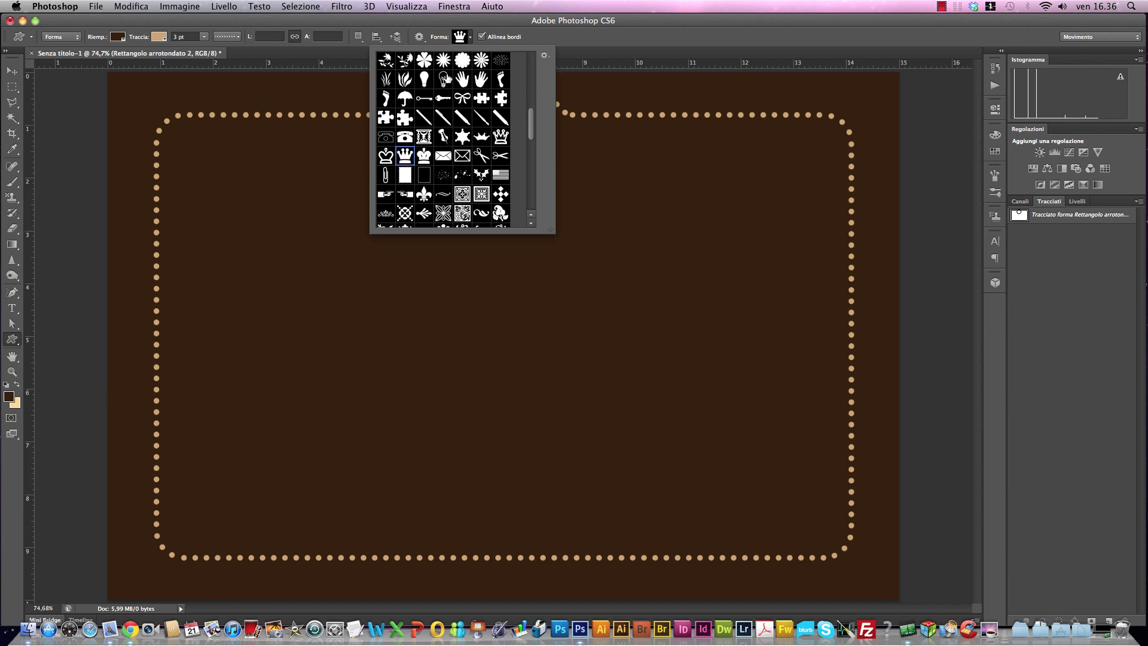
click(462, 37)
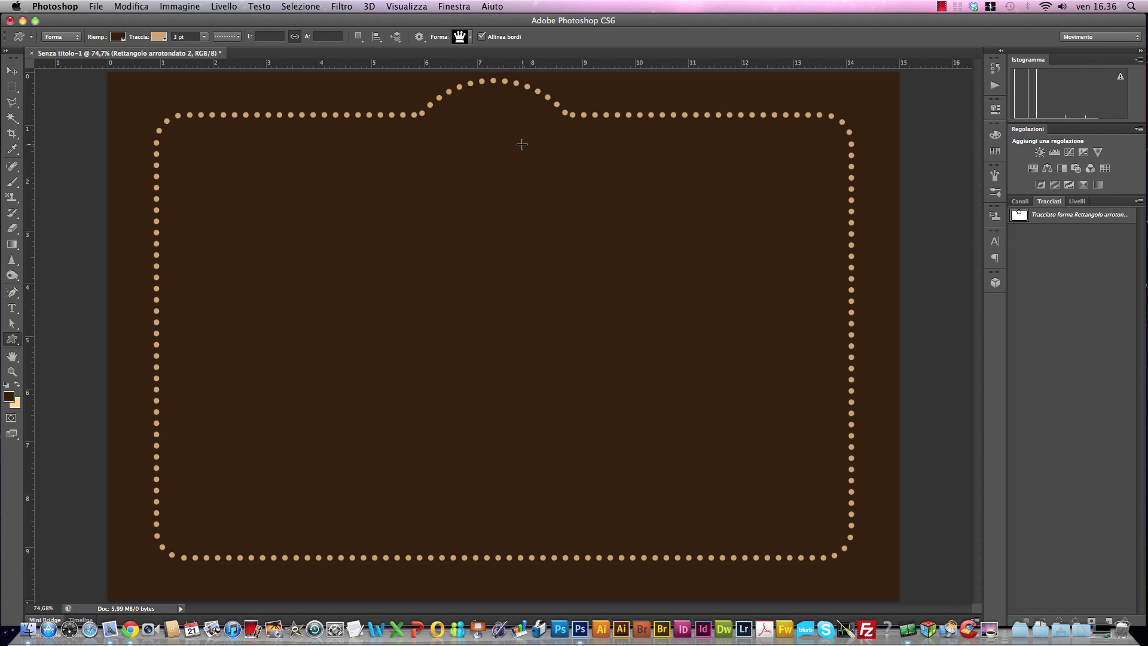
mouse_move(461, 109)
mouse_down()
mouse_move(532, 215)
mouse_move(549, 216)
mouse_up()
click(12, 71)
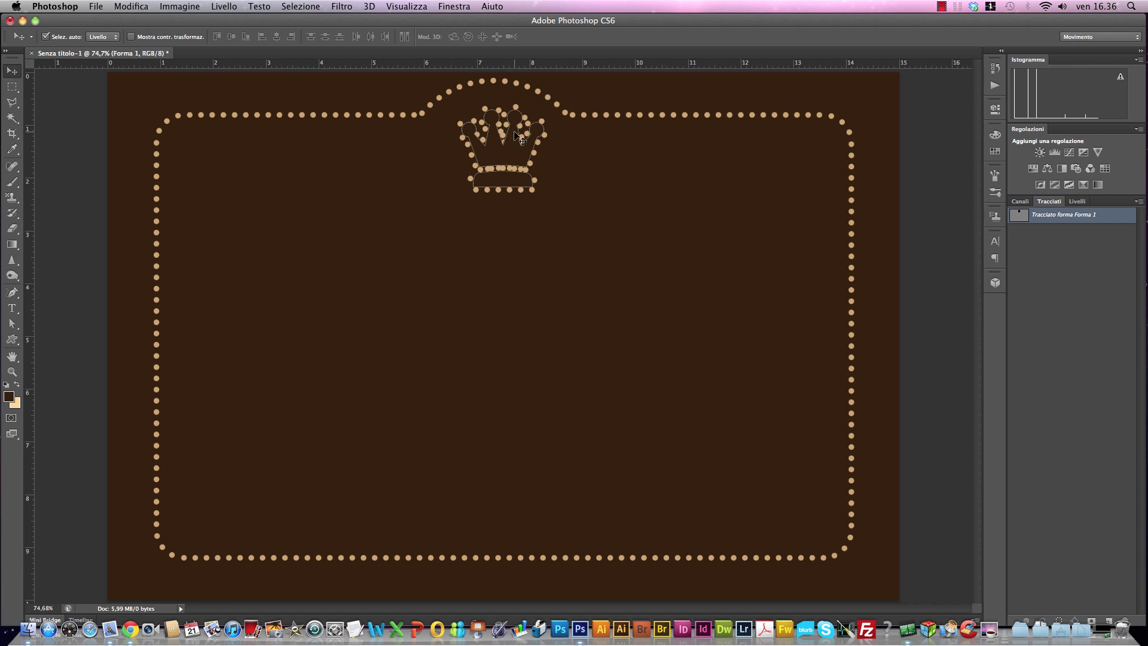
drag(515, 135, 506, 132)
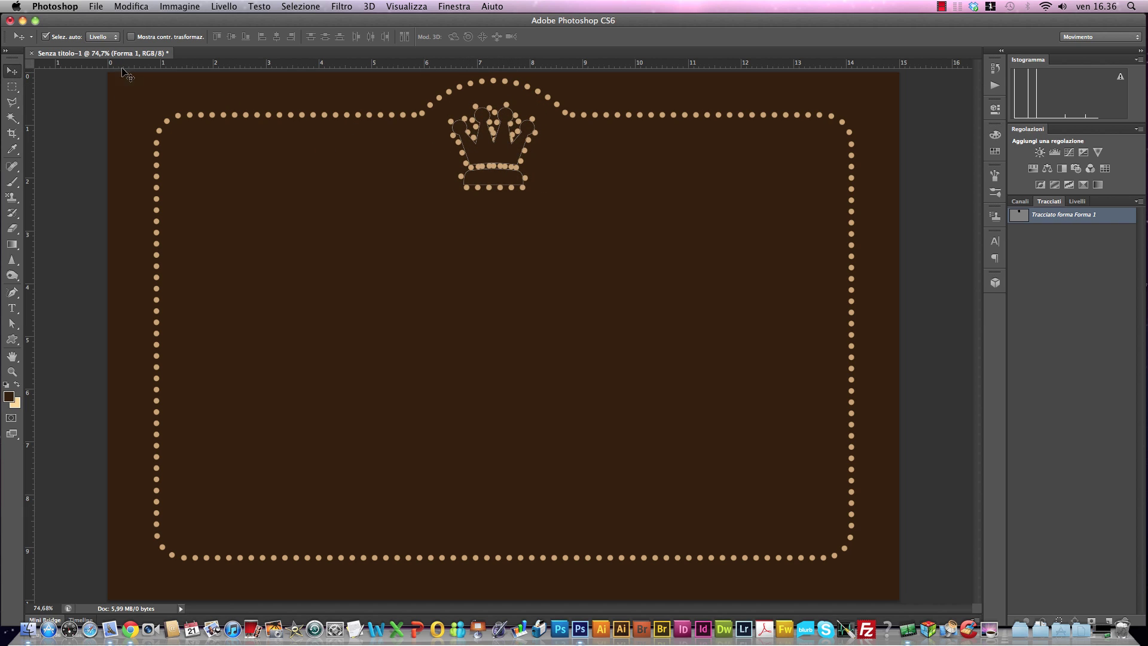
Give the crown no stroke and a tan fill, then fine-tune its position in the arch
click(13, 342)
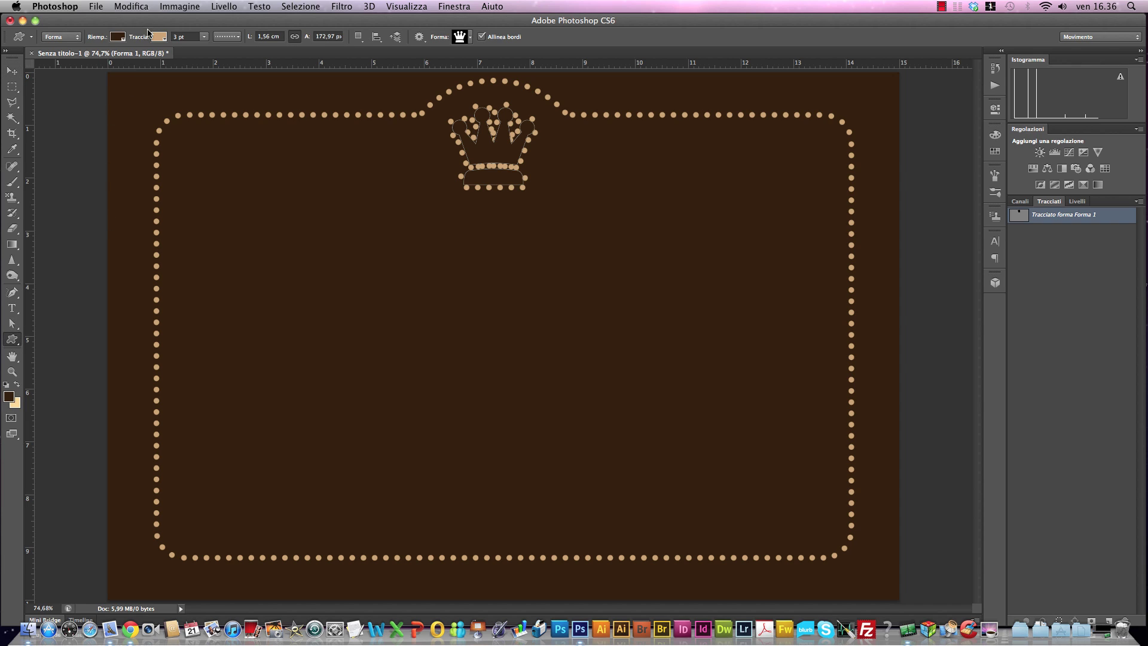
click(159, 37)
click(109, 60)
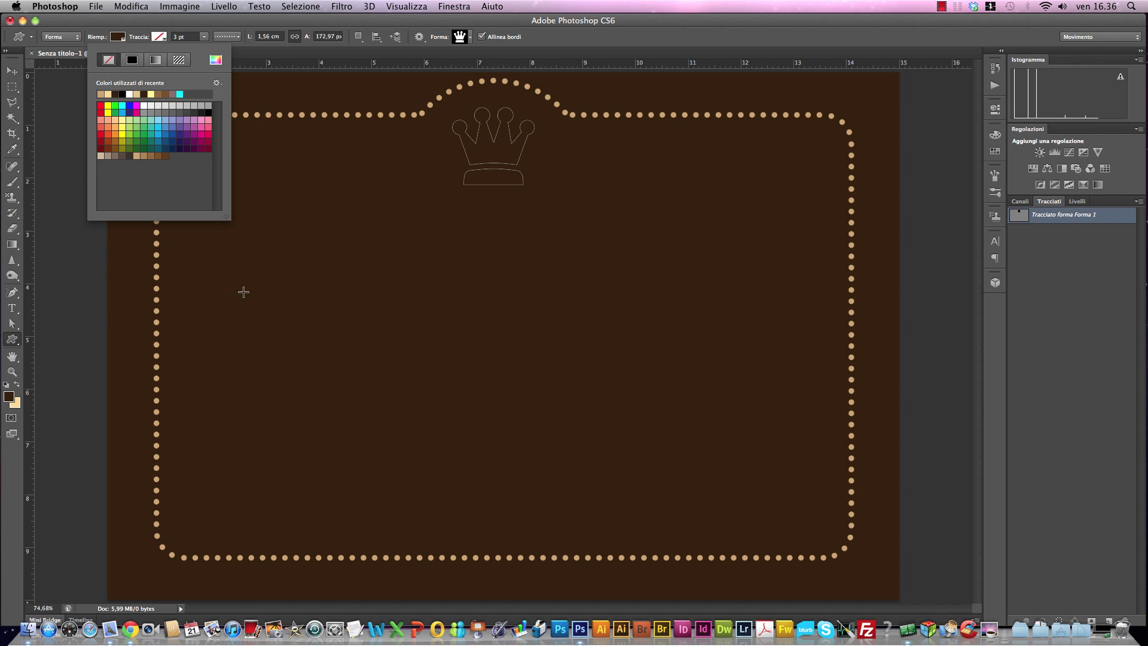
click(117, 37)
click(70, 94)
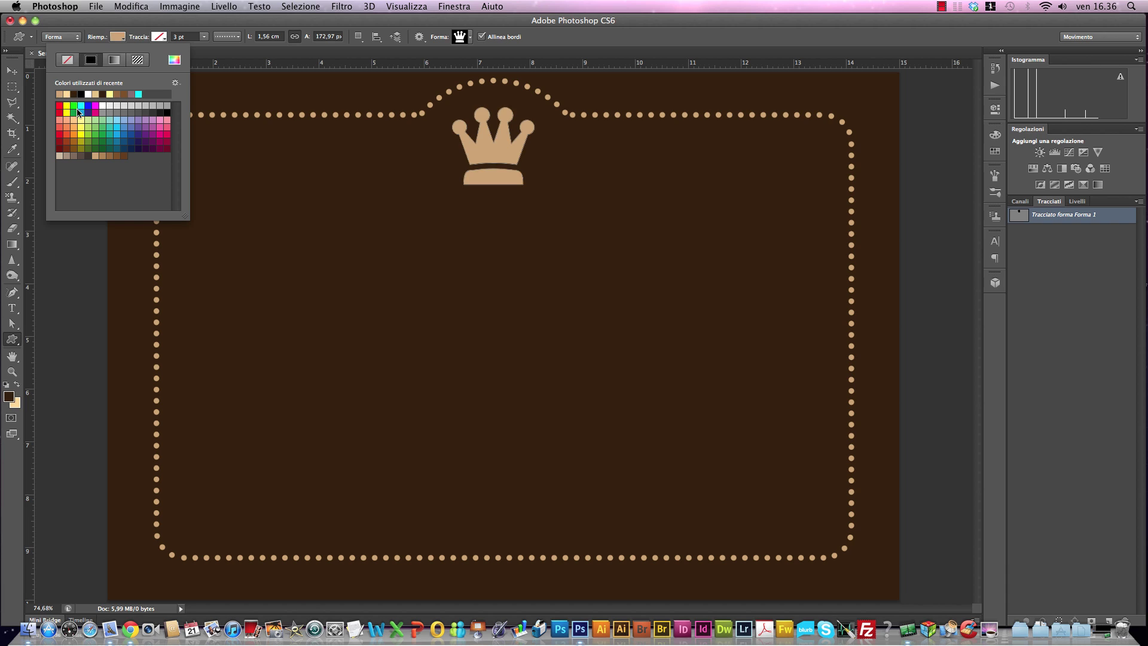
click(48, 49)
click(12, 71)
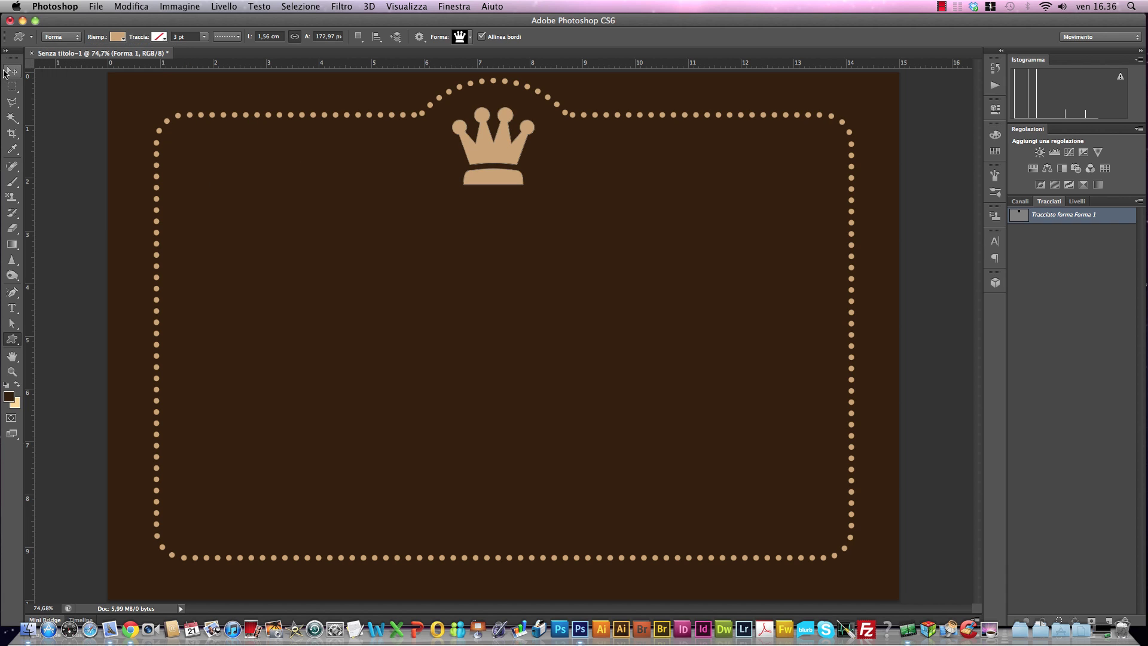
drag(495, 142, 497, 135)
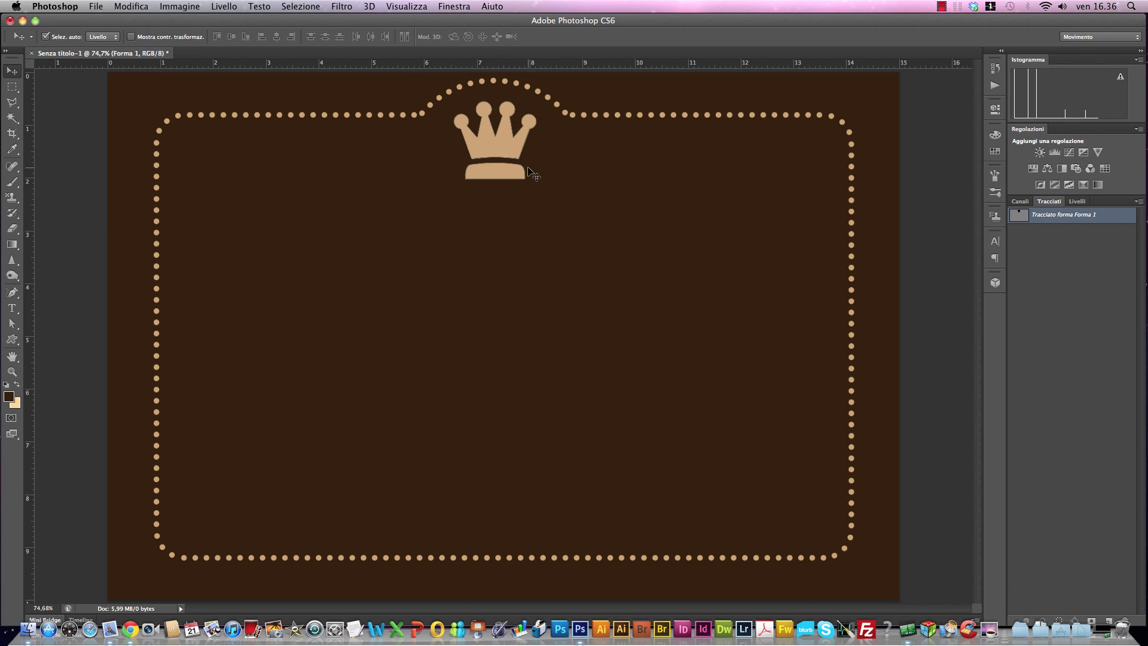
key(super+minus)
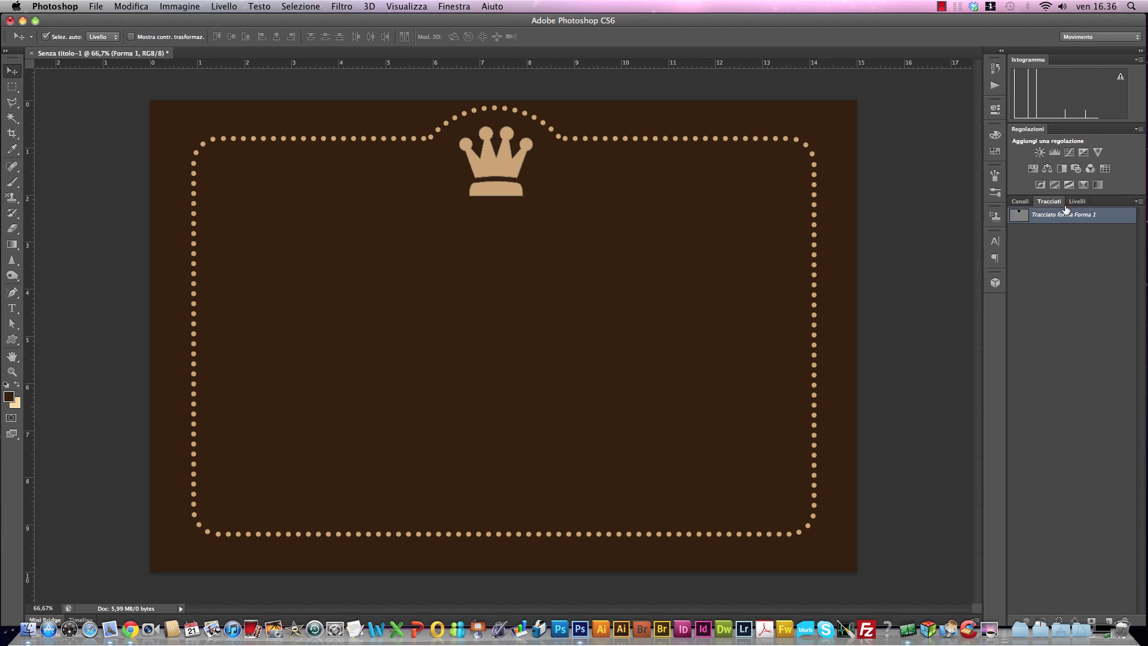
Select Forma 1 with Rettangolo arrotondato 2 and nudge both down, then back up slightly
click(1077, 201)
shift+click(1064, 301)
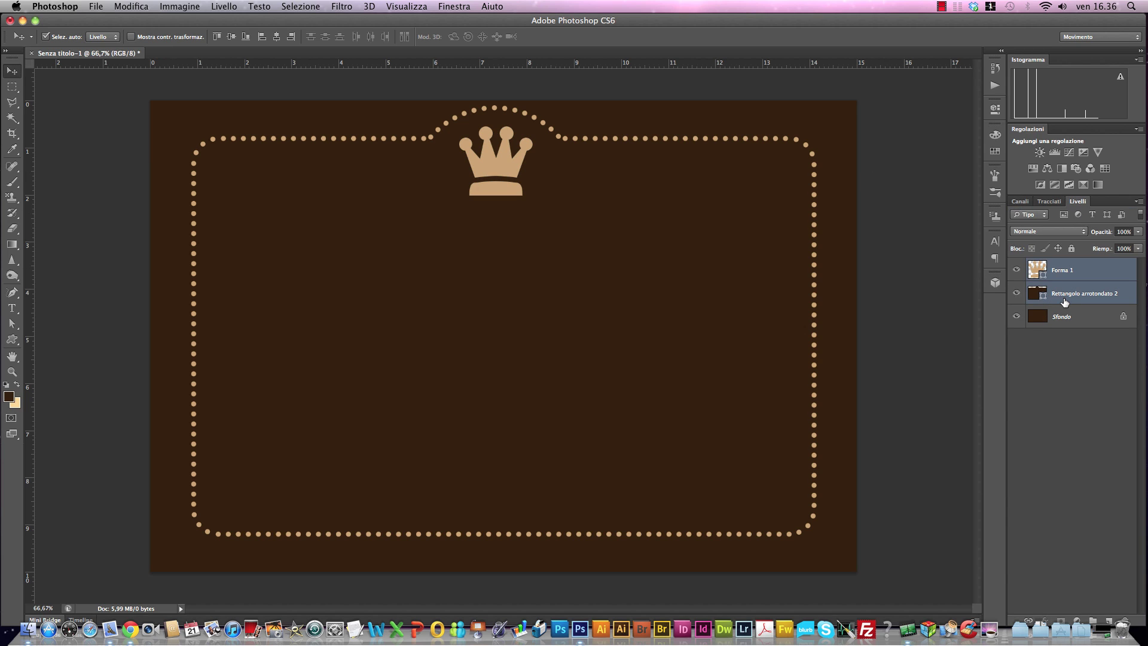
key(shift+Down)
key(shift+Down)
key(shift+Down)
key(shift+Down)
key(shift+Up)
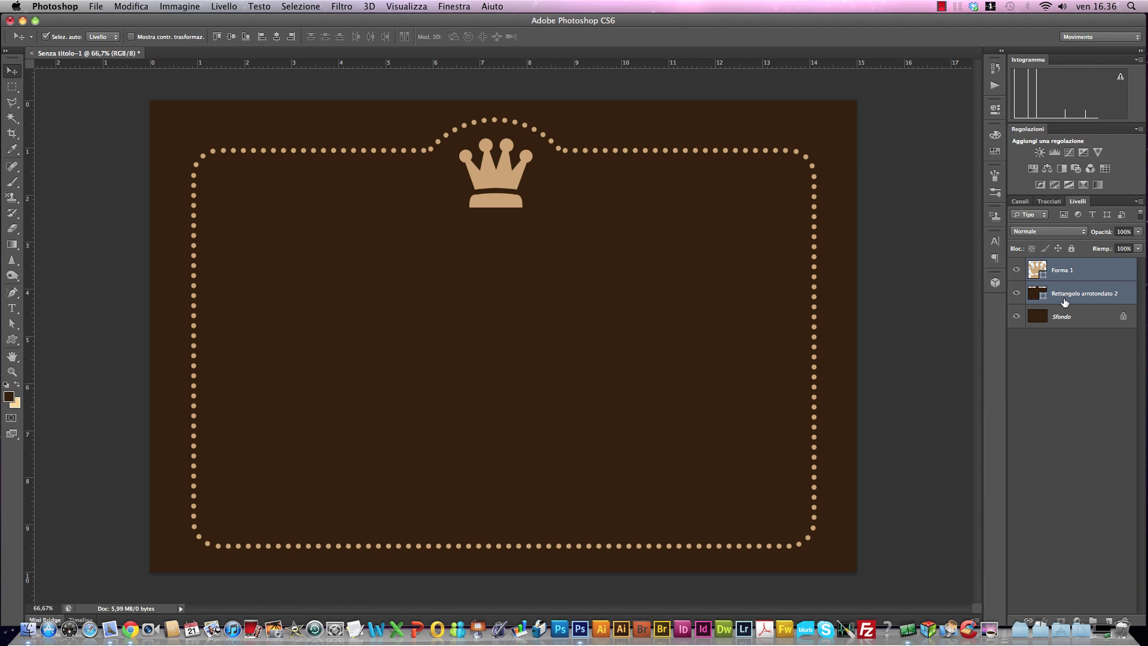
Reselect the Forma 1 crown layer alone and show its shape path in the Paths panel
click(1098, 272)
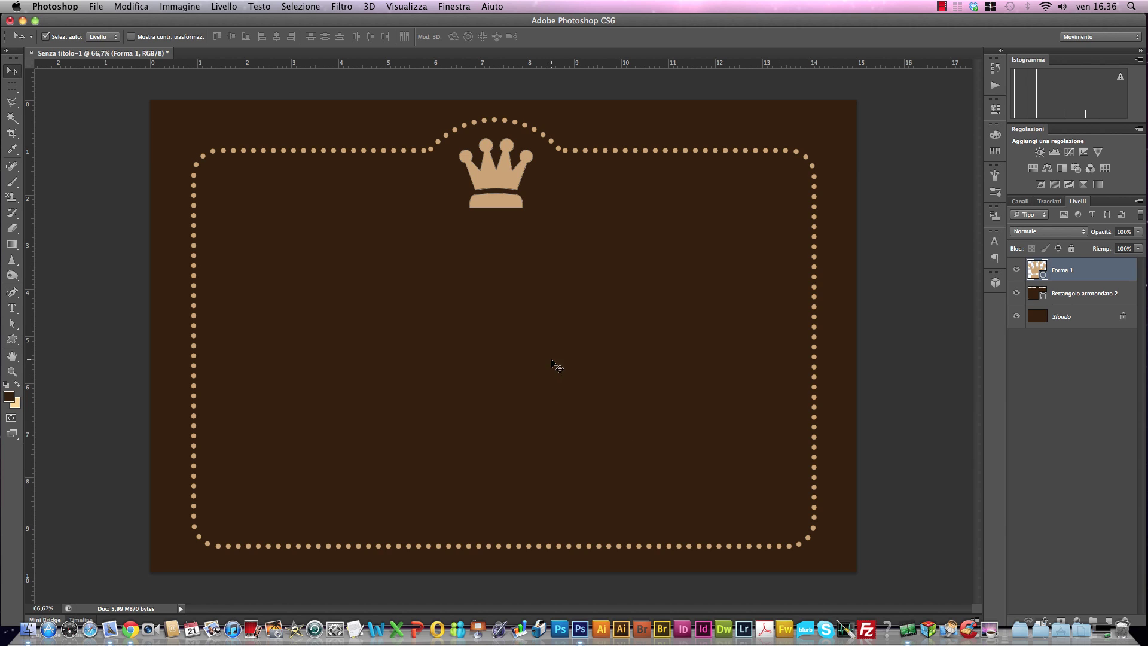
click(1079, 298)
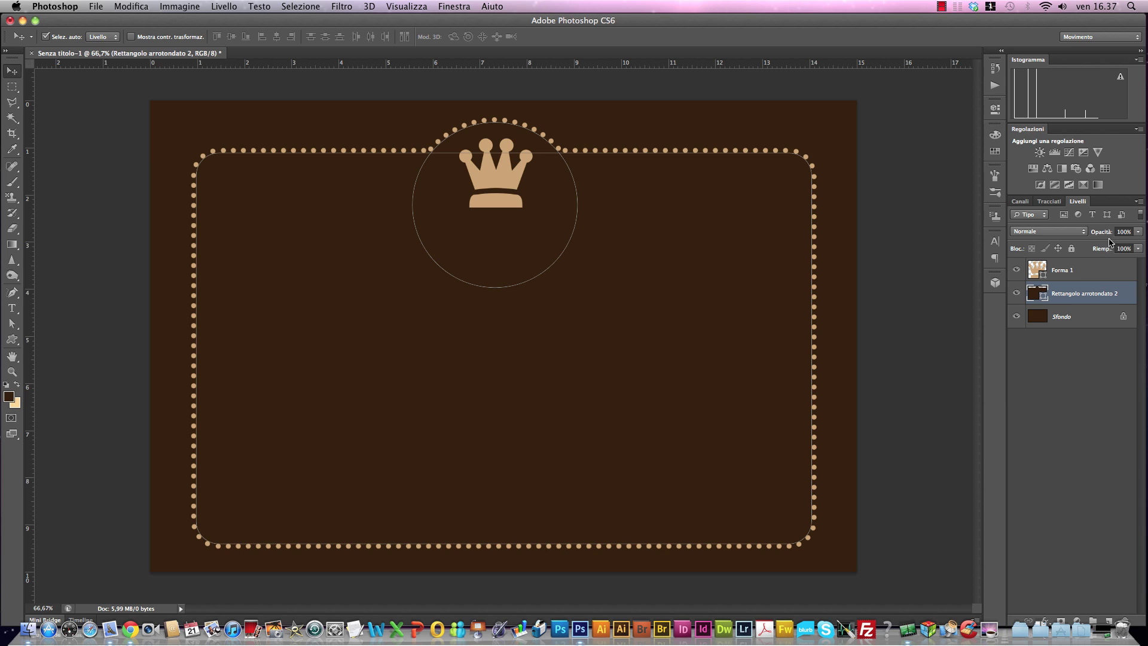
click(1092, 278)
click(1097, 299)
click(1094, 274)
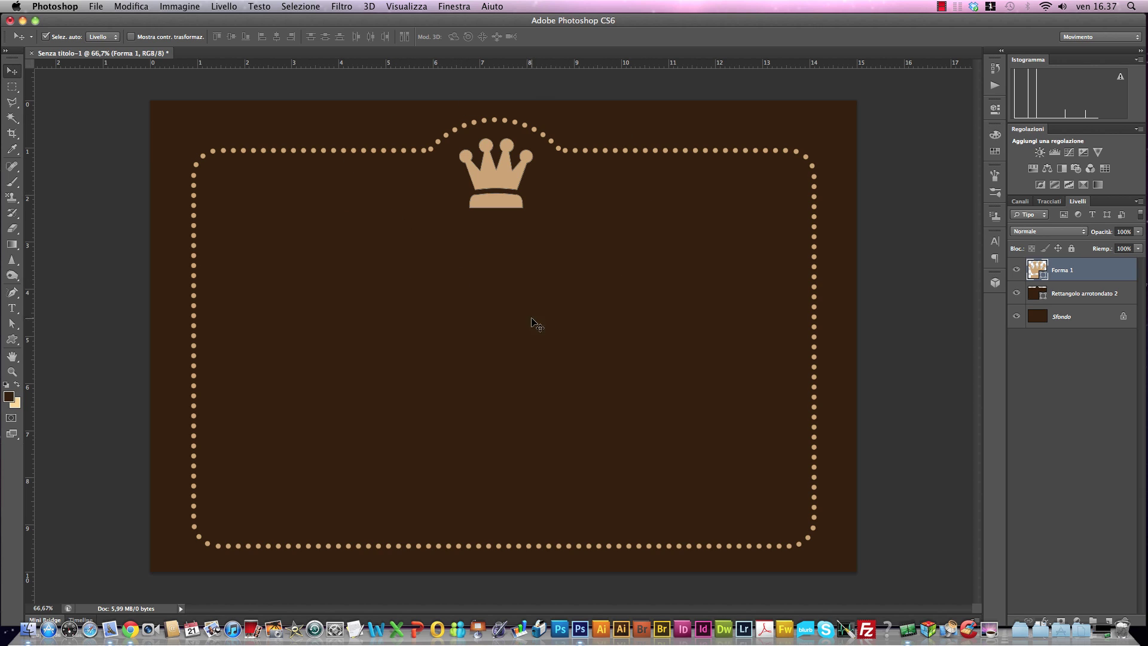
click(1048, 201)
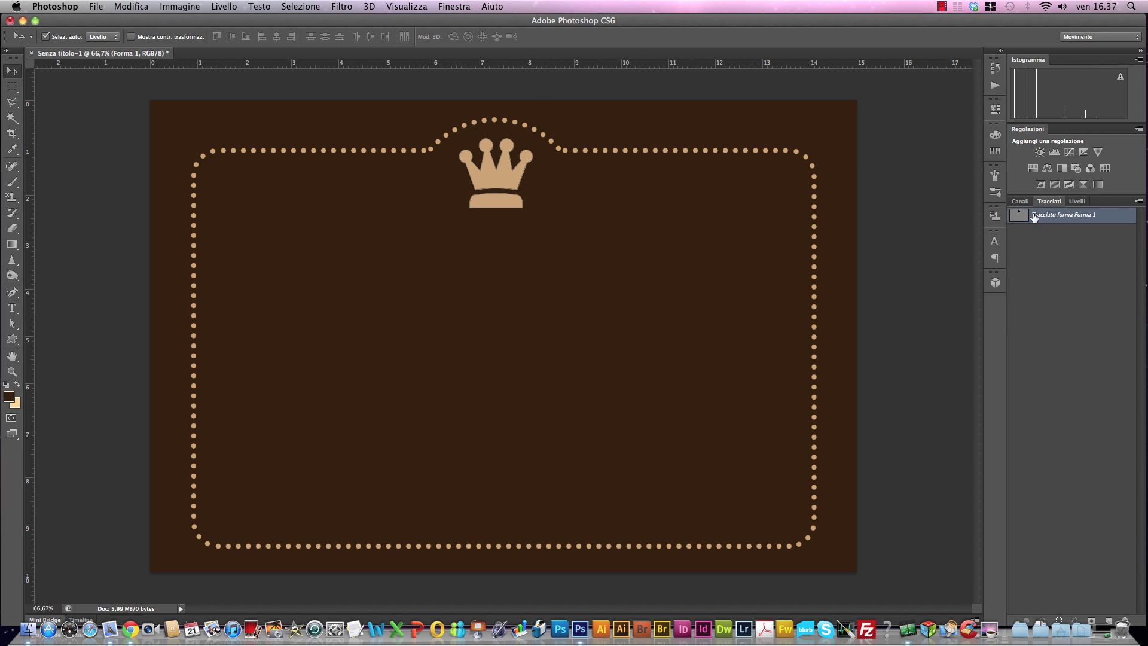